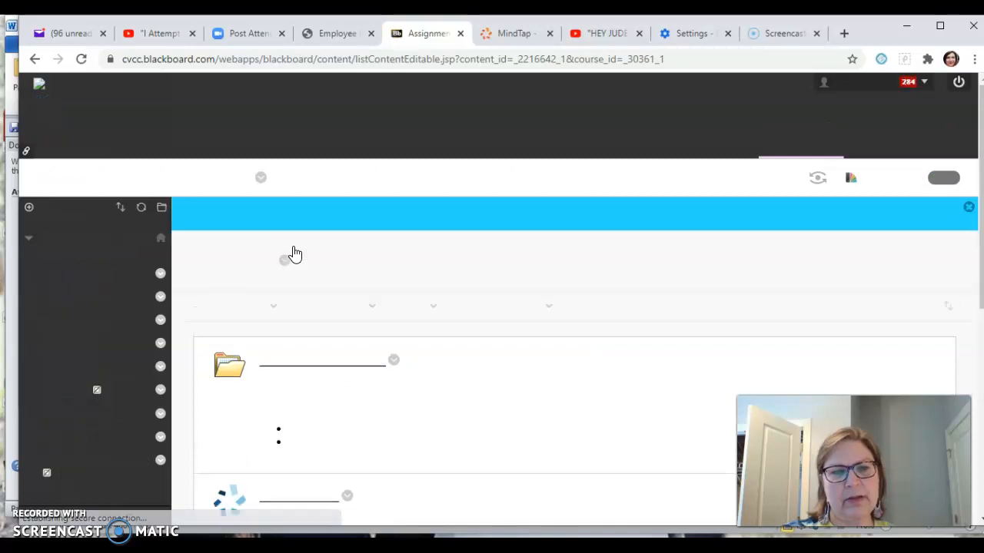
# Open the Noteflight Assignment folder, review its instructions, and follow the Noteflight website link
pyautogui.click(340, 362)
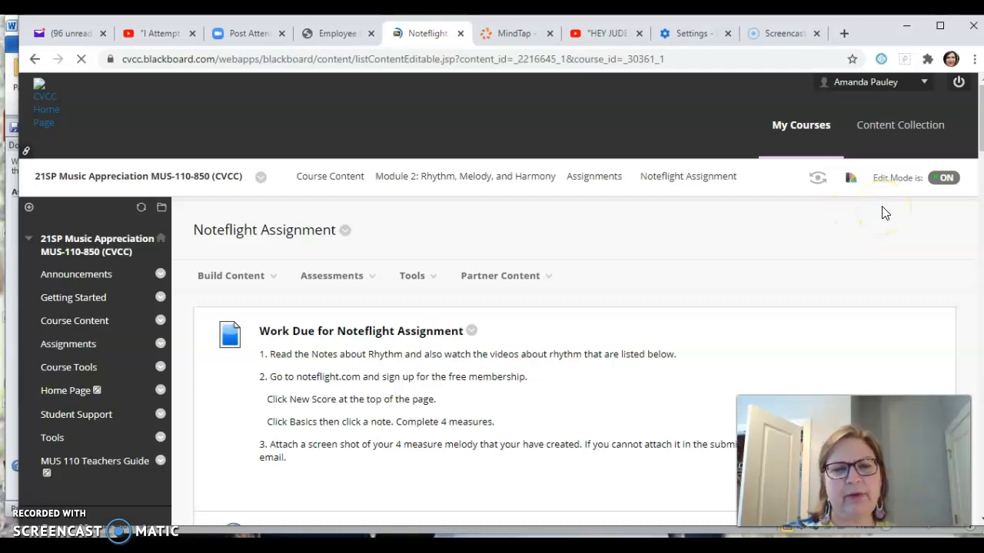
pyautogui.scroll(-2, 884, 213)
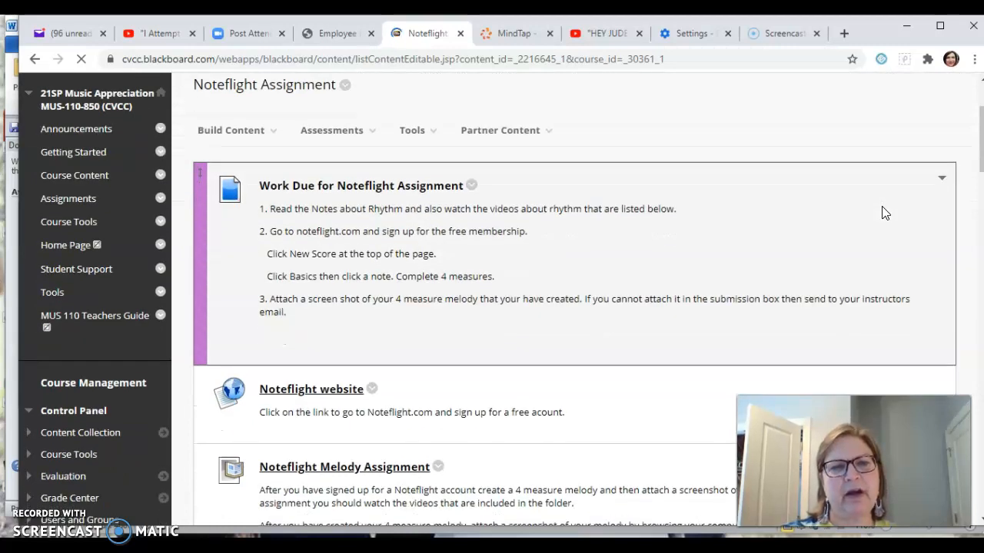
pyautogui.scroll(-1, 884, 213)
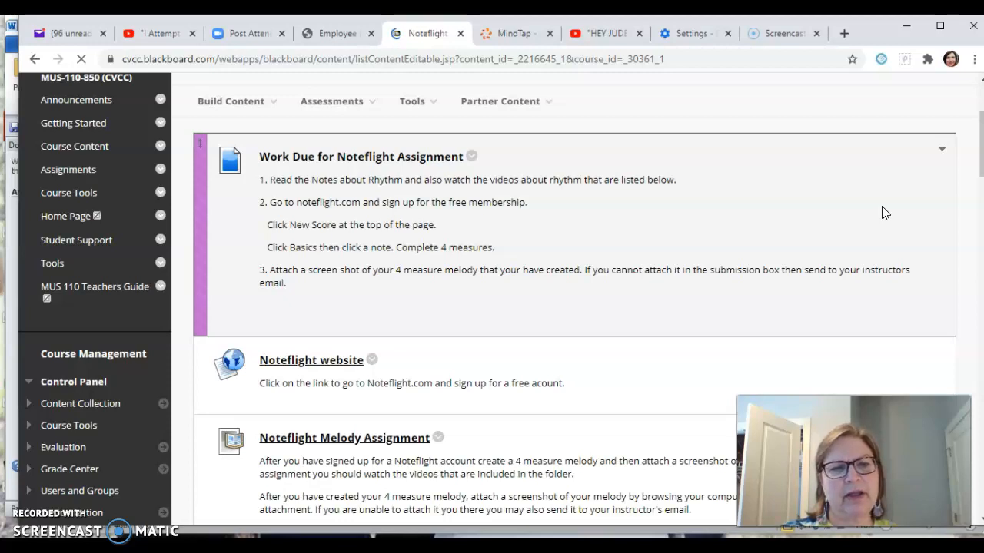
pyautogui.scroll(-2, 884, 213)
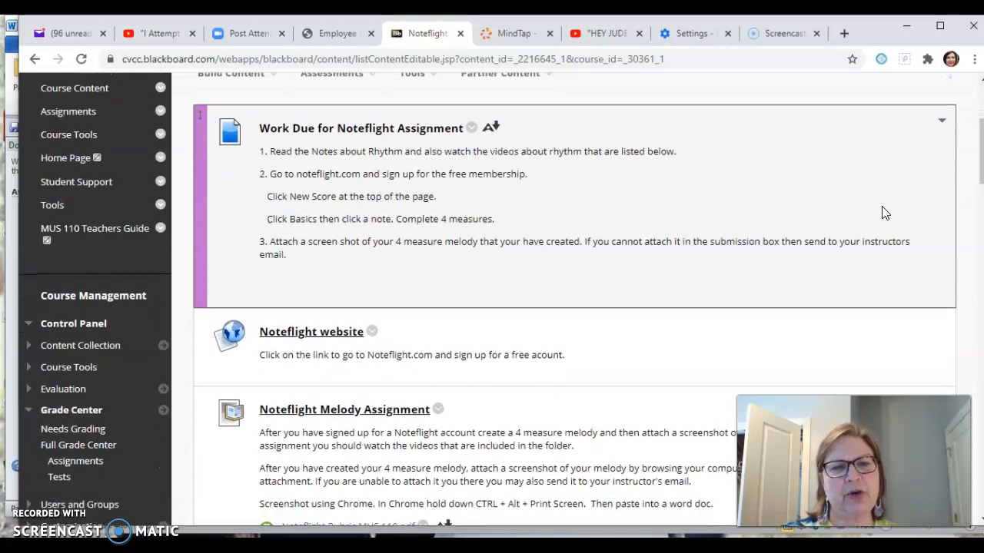
pyautogui.scroll(-1, 884, 213)
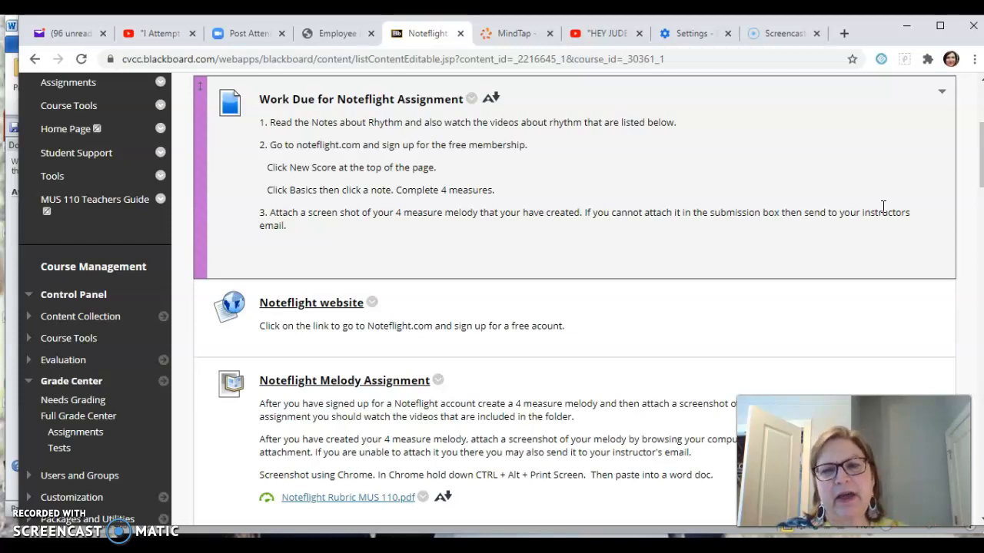
pyautogui.scroll(-3, 883, 206)
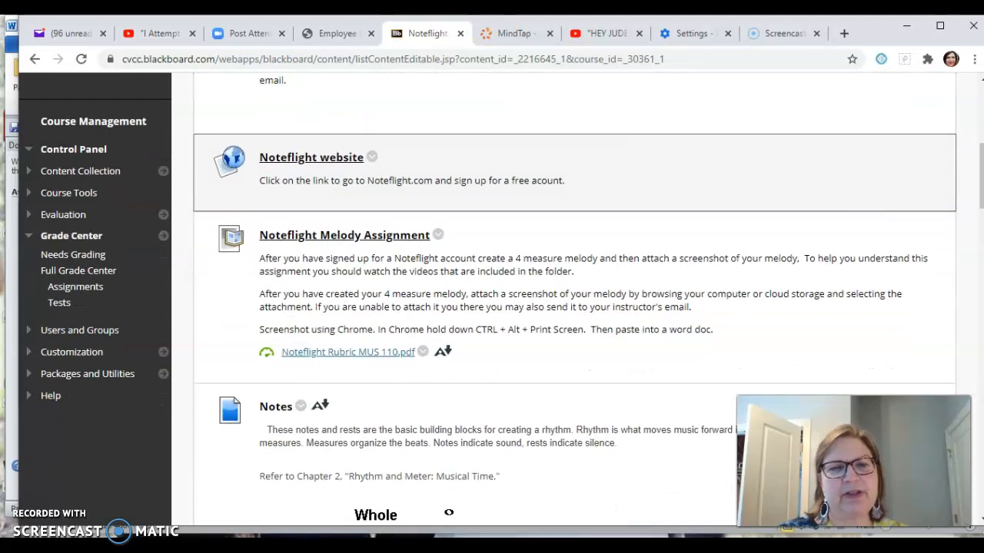
pyautogui.click(340, 161)
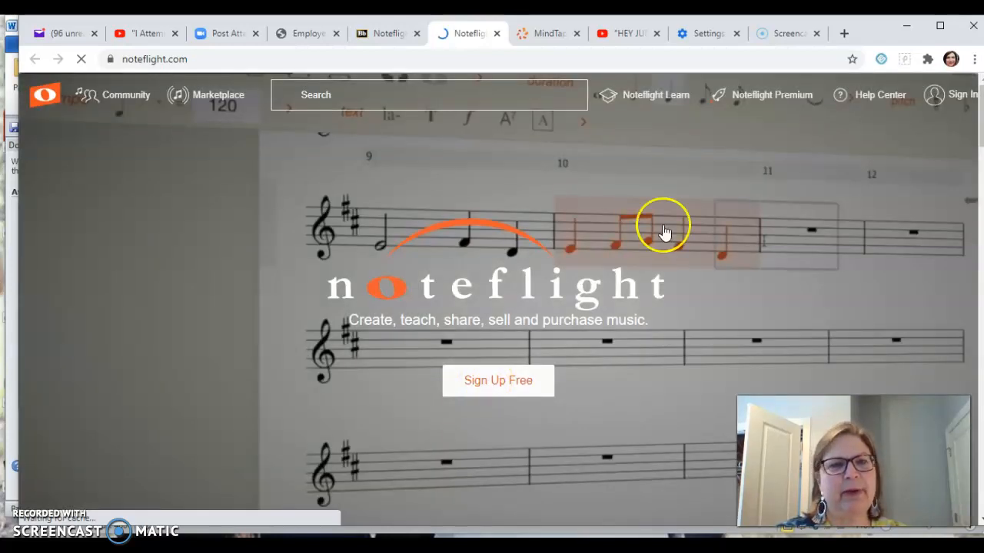
# Sign in to Noteflight with the saved e-mail and account password
pyautogui.click(955, 100)
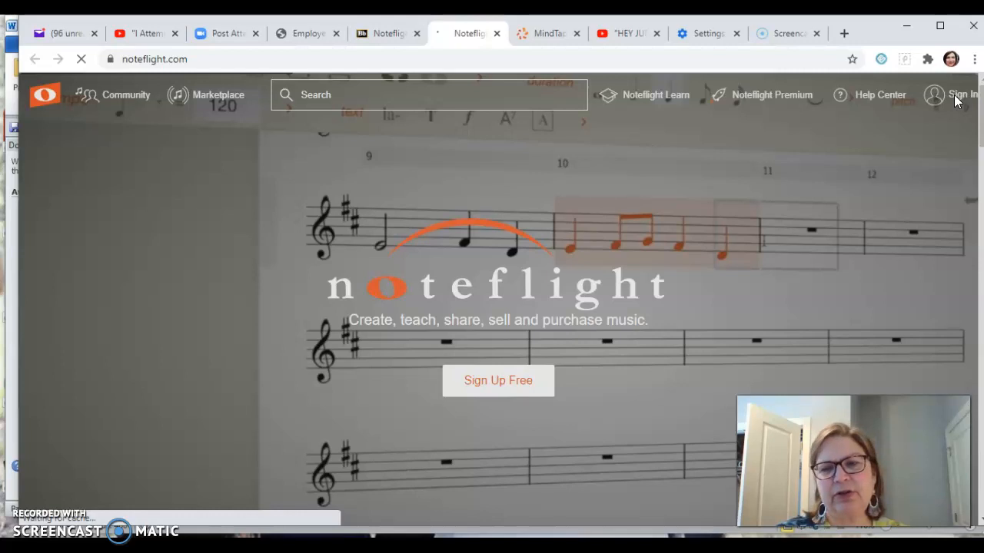
pyautogui.click(313, 168)
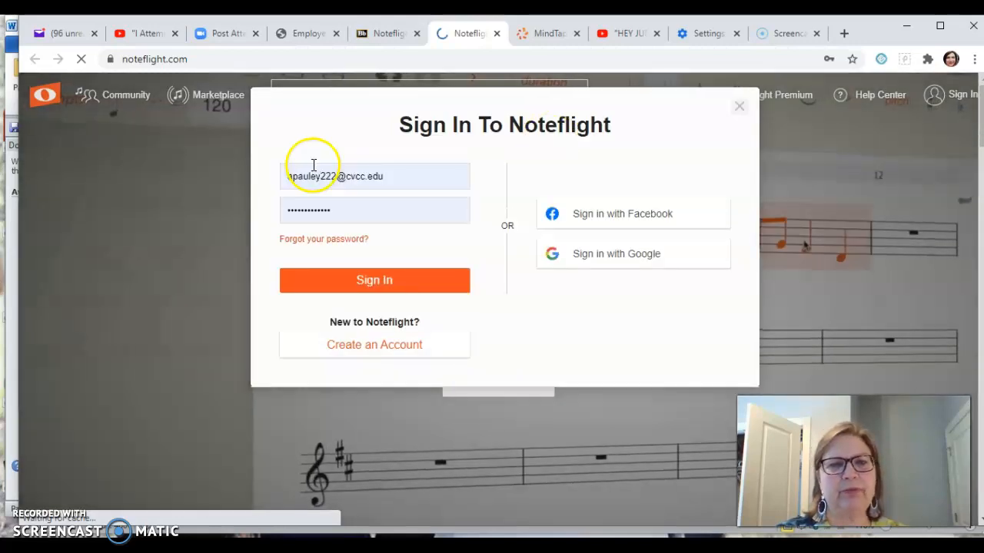
pyautogui.click(366, 278)
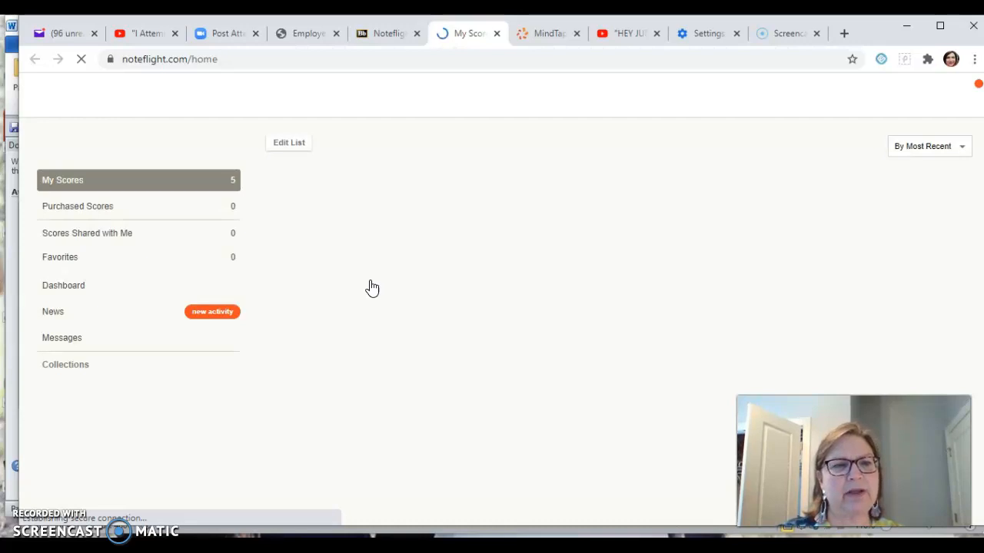
# Create a new score starting from a blank score sheet
pyautogui.click(147, 170)
pyautogui.click(109, 96)
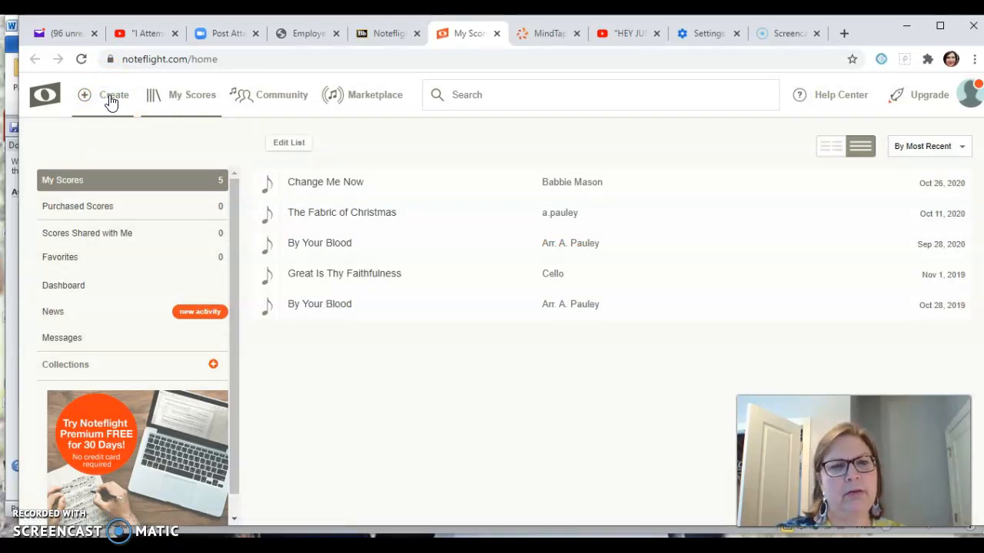
pyautogui.click(113, 101)
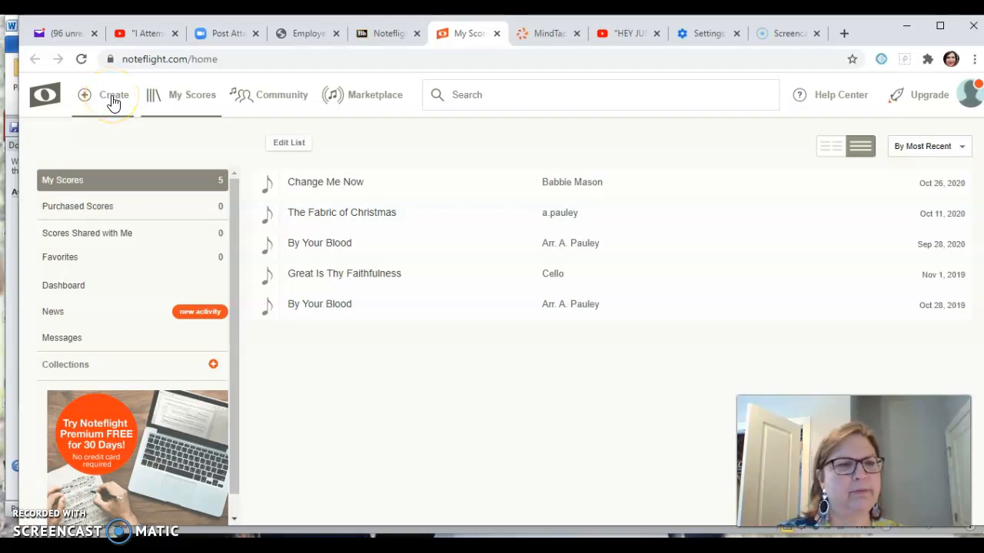
pyautogui.click(112, 101)
pyautogui.click(85, 98)
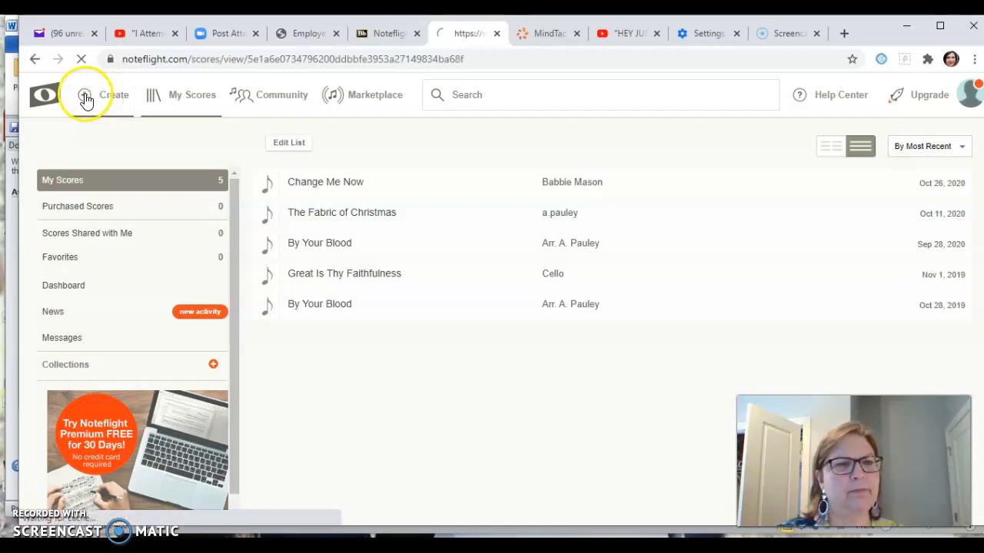
pyautogui.click(148, 144)
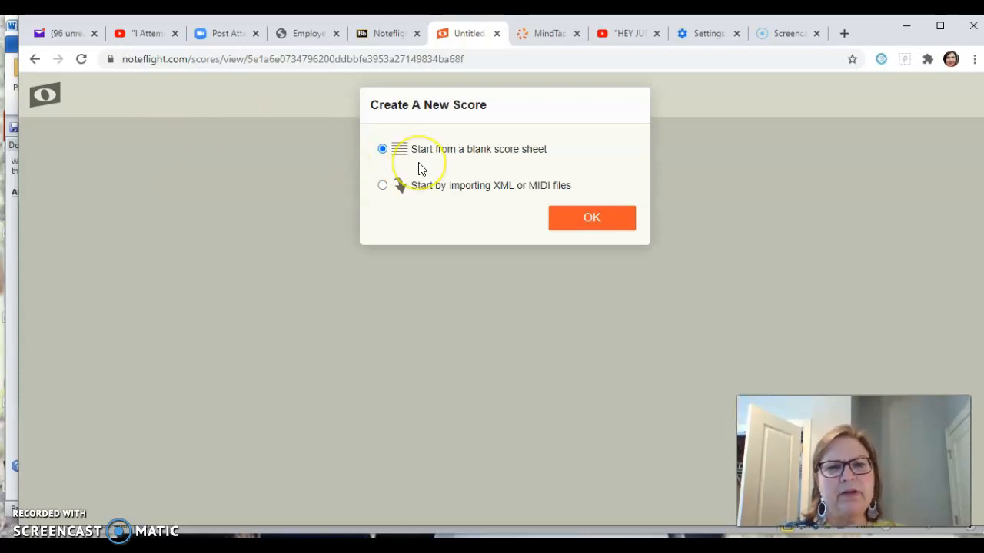
pyautogui.click(590, 220)
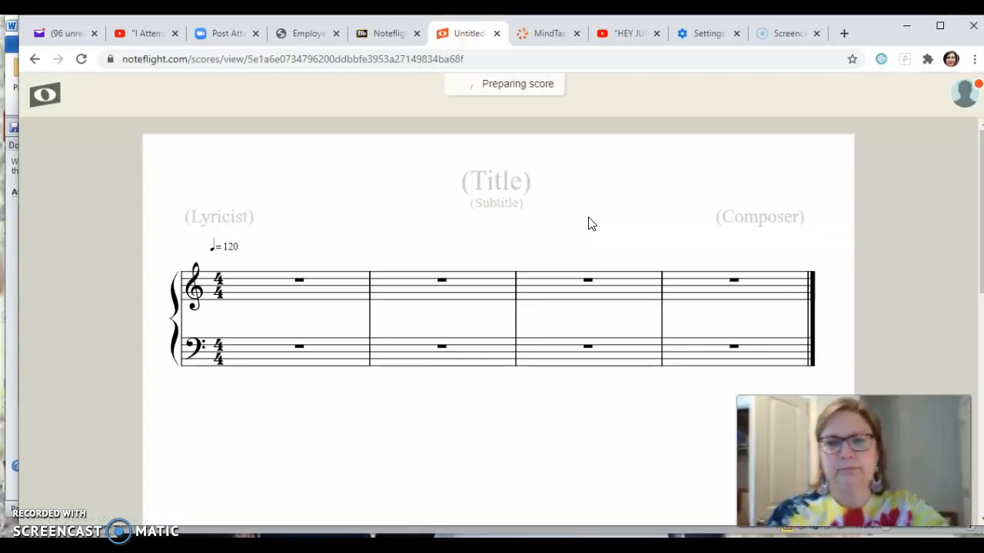
# Dismiss the hint about seeing all editing features above the new score
pyautogui.click(321, 213)
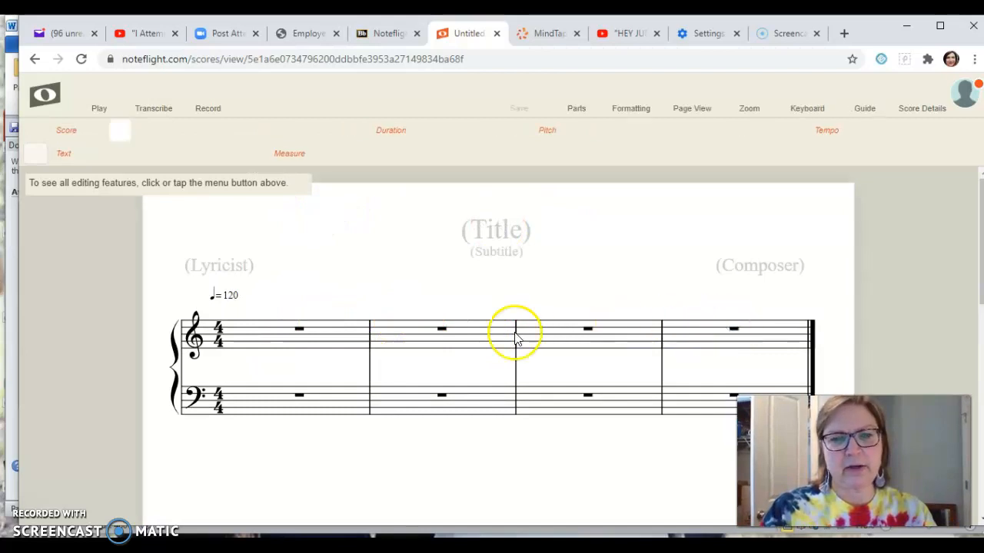
pyautogui.click(229, 297)
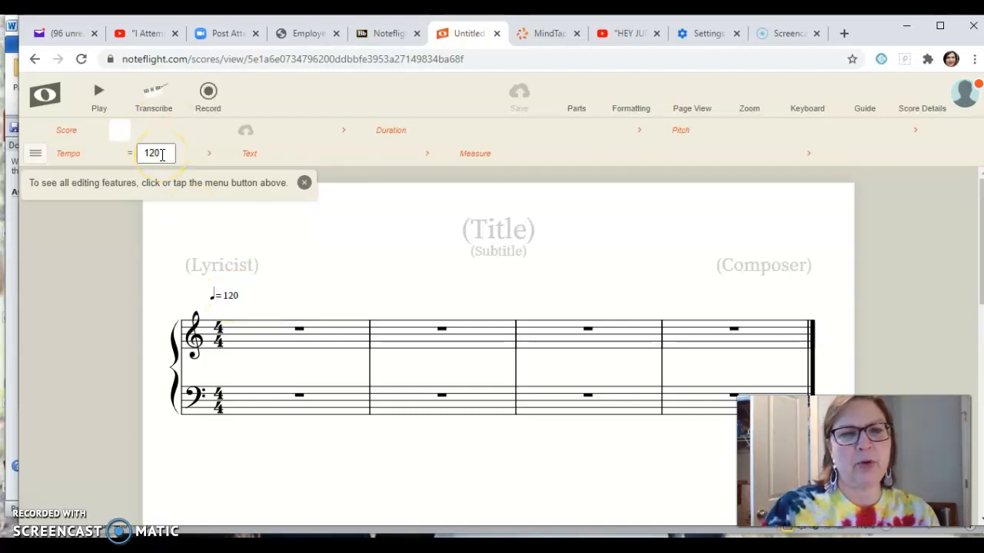
pyautogui.click(305, 184)
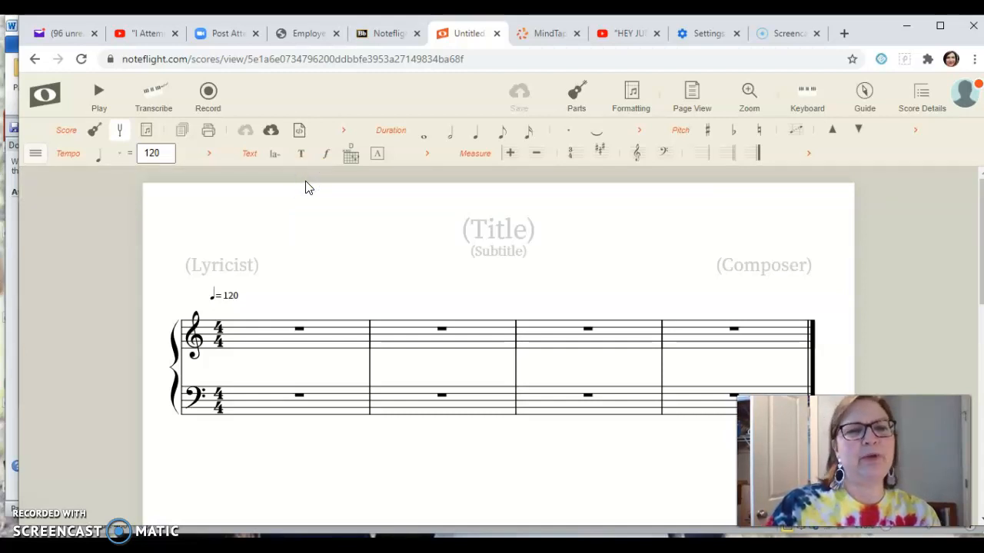
# Title the score with the author's first name in possessive form plus "song", and fill in the composer's name
pyautogui.click(510, 235)
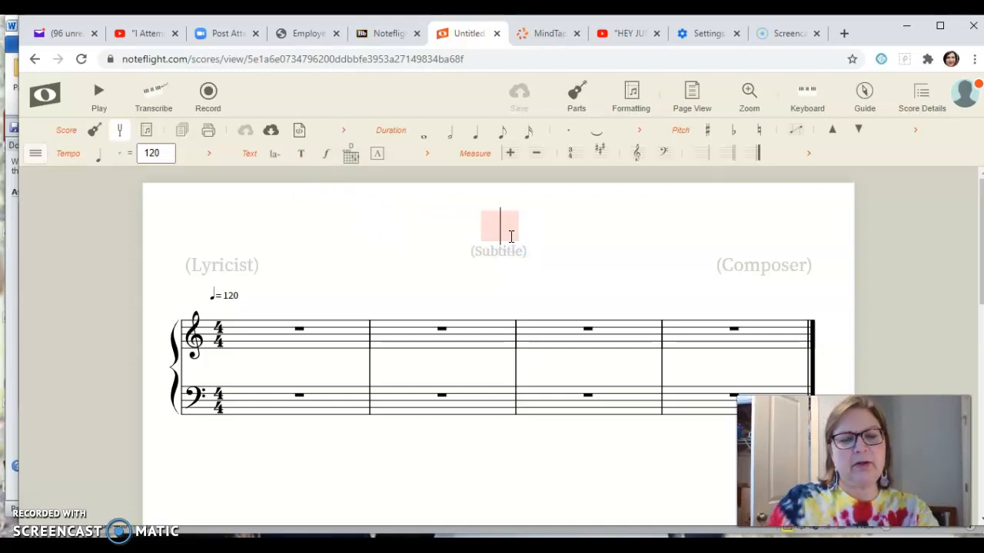
pyautogui.write('Ama')
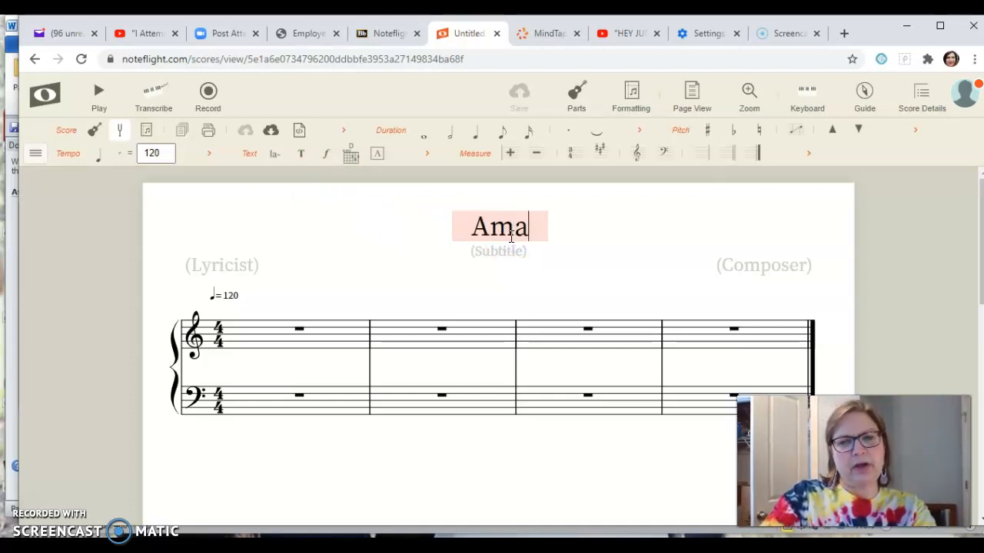
pyautogui.write("nda's song")
pyautogui.click(498, 258)
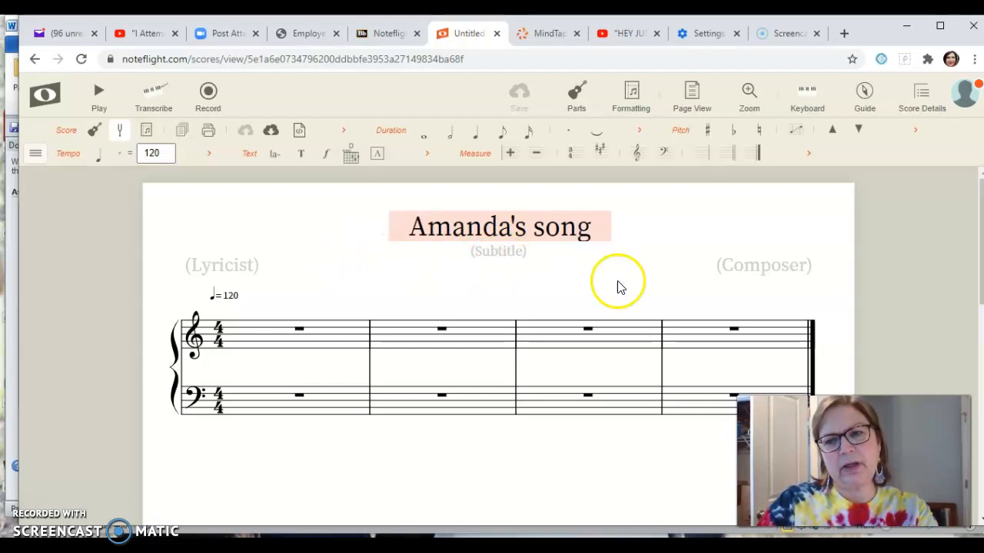
pyautogui.click(754, 269)
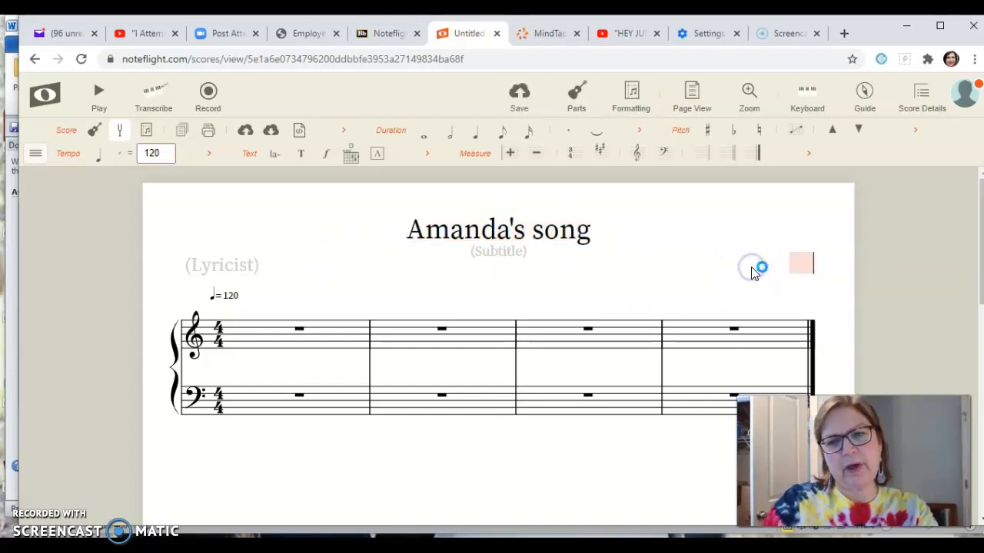
pyautogui.write('a.pauley')
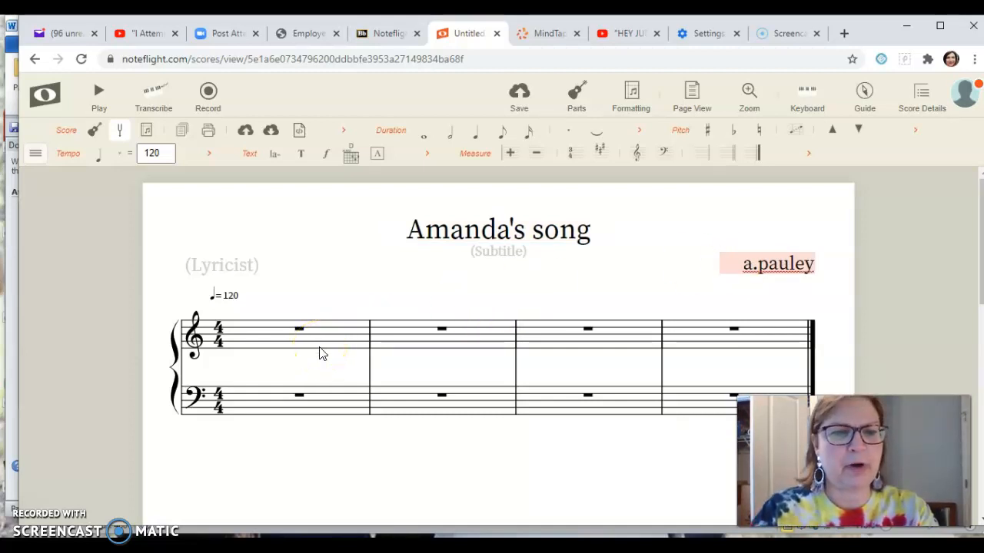
# Begin measure 1 of the treble staff with a quarter note on low E followed by a half note on A
pyautogui.click(248, 346)
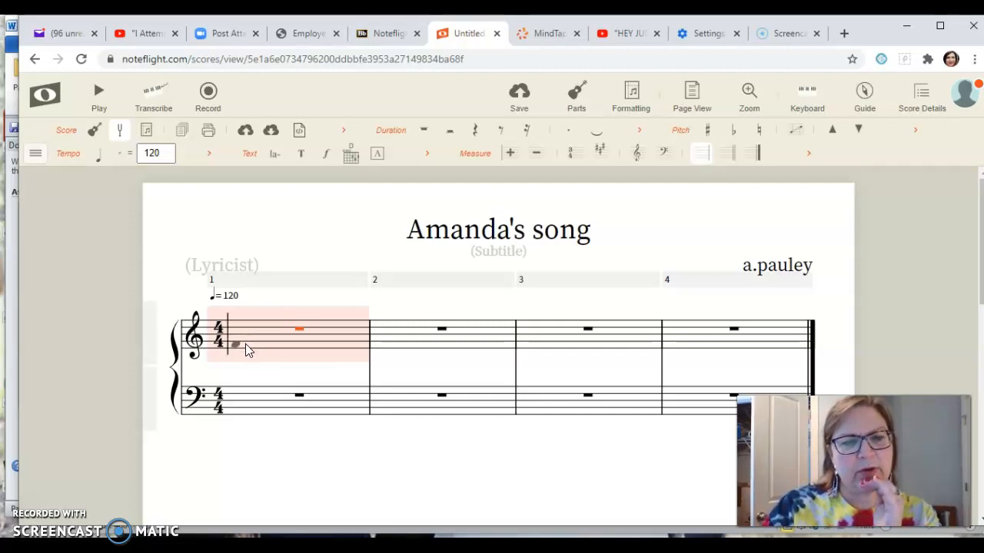
pyautogui.click(246, 347)
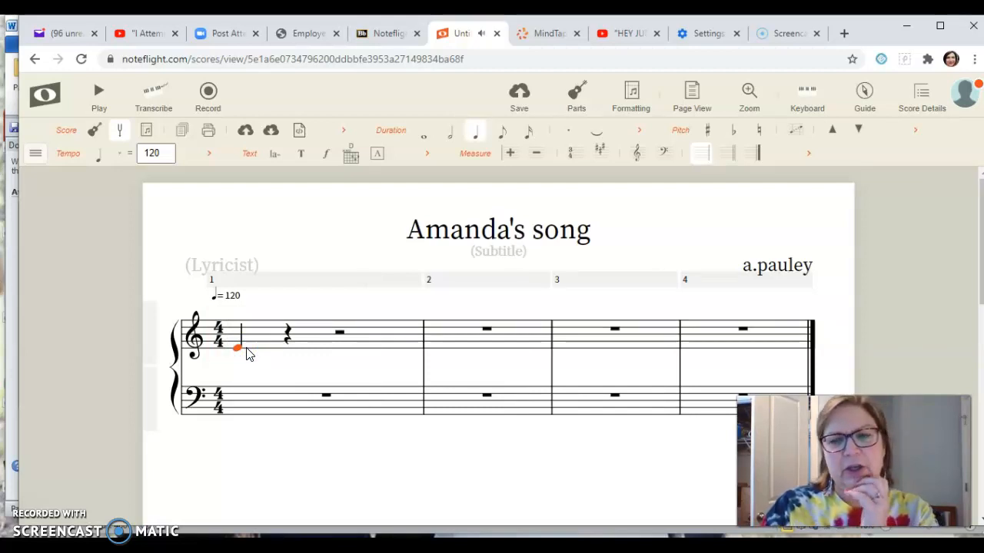
pyautogui.click(272, 343)
pyautogui.click(287, 342)
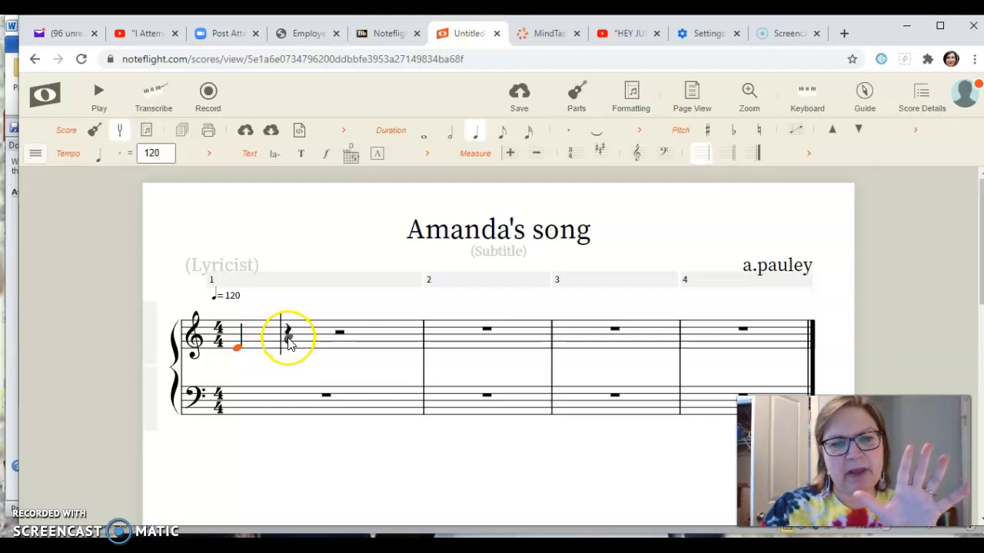
pyautogui.click(228, 347)
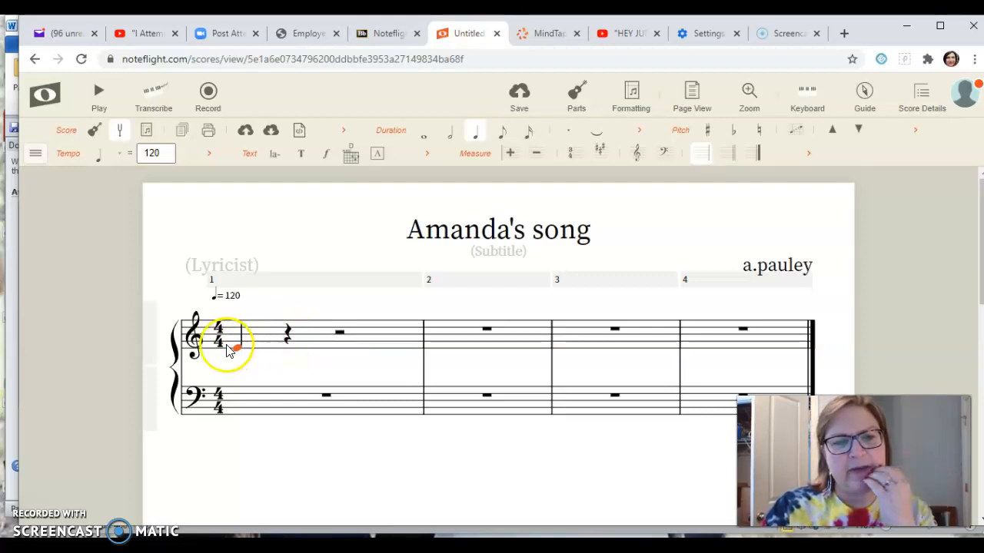
pyautogui.click(286, 339)
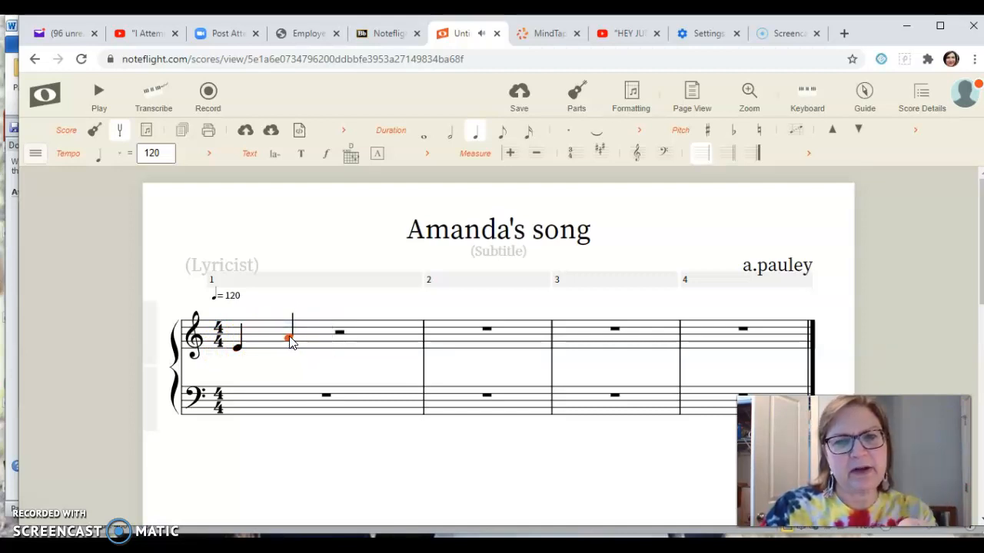
pyautogui.click(450, 137)
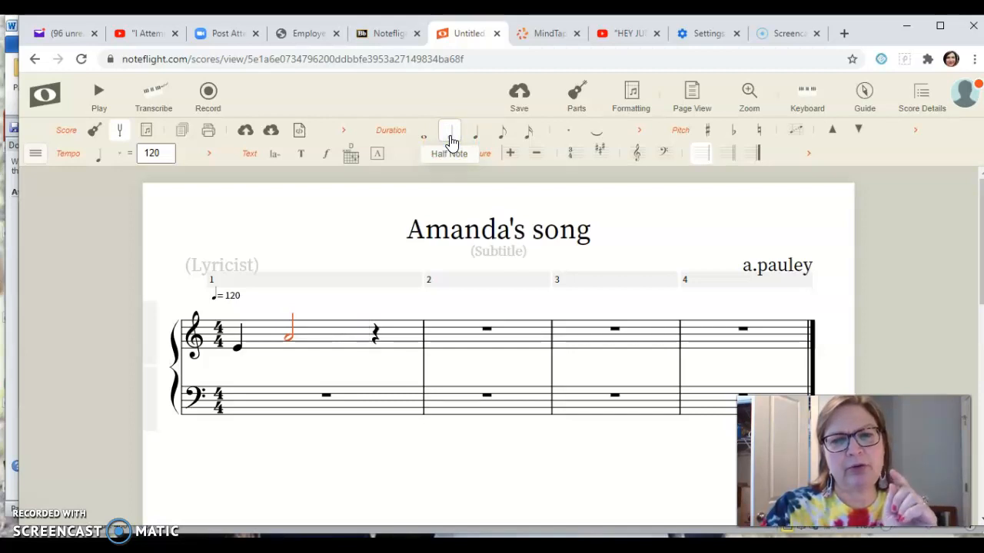
pyautogui.click(446, 147)
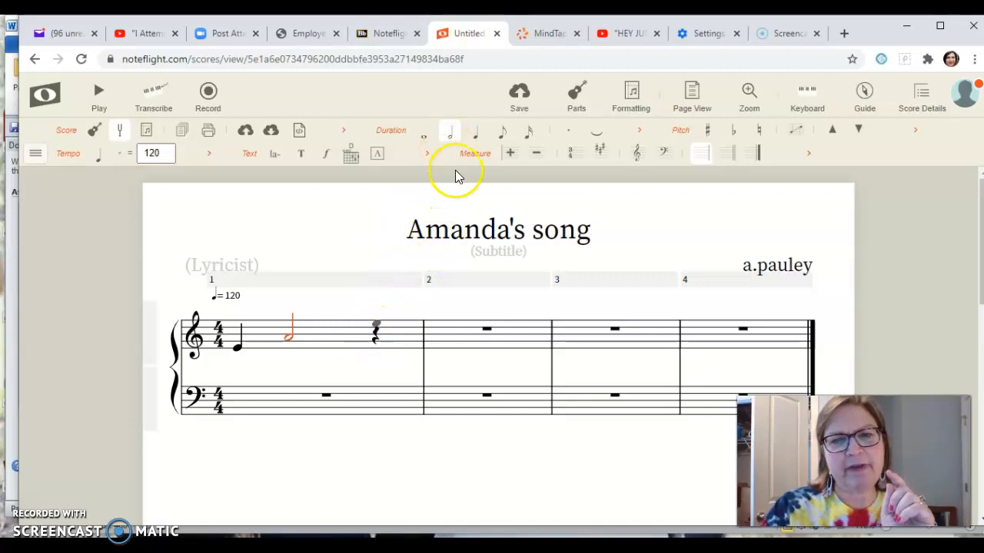
# Complete treble measure 1 with eighth notes on C and B, and start measure 2 with an eighth note on A
pyautogui.click(500, 139)
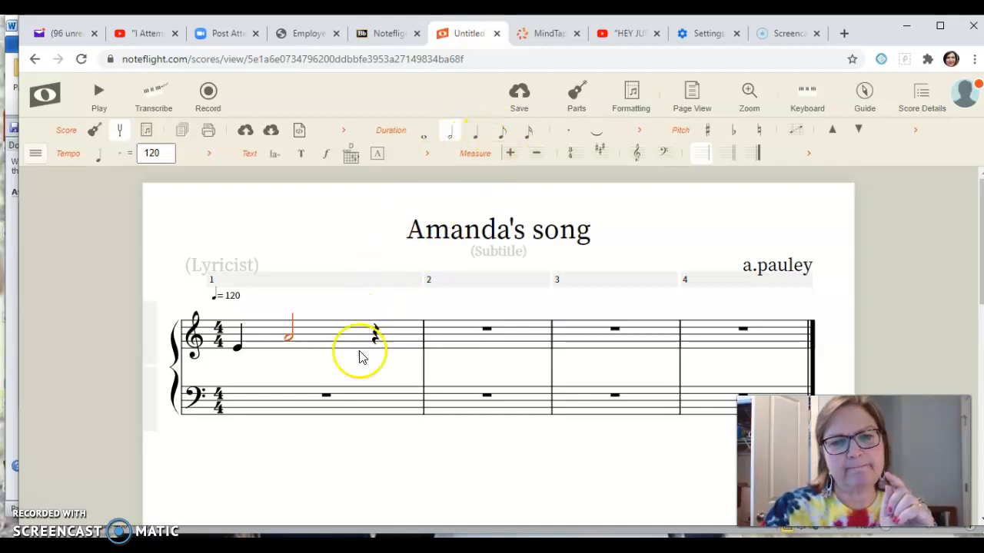
pyautogui.click(374, 331)
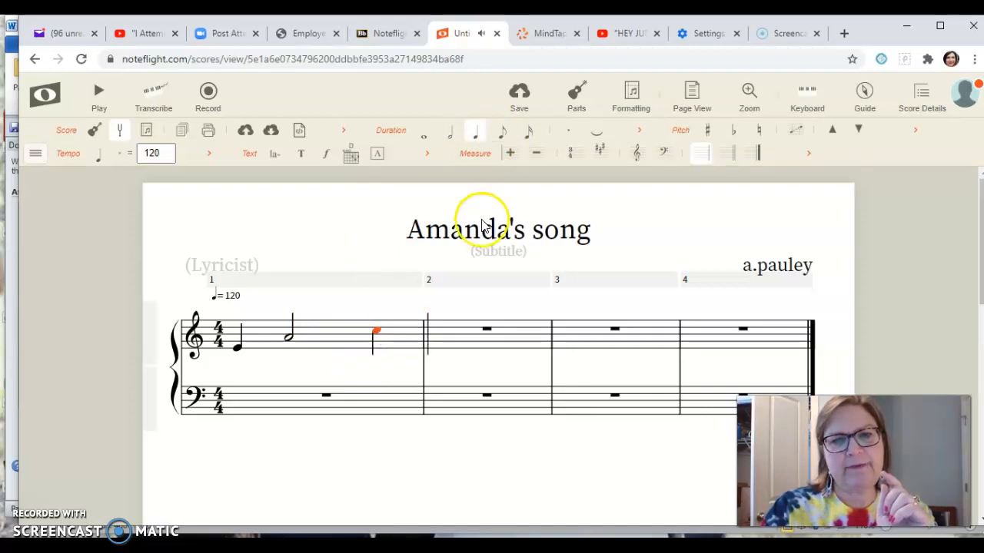
pyautogui.click(504, 139)
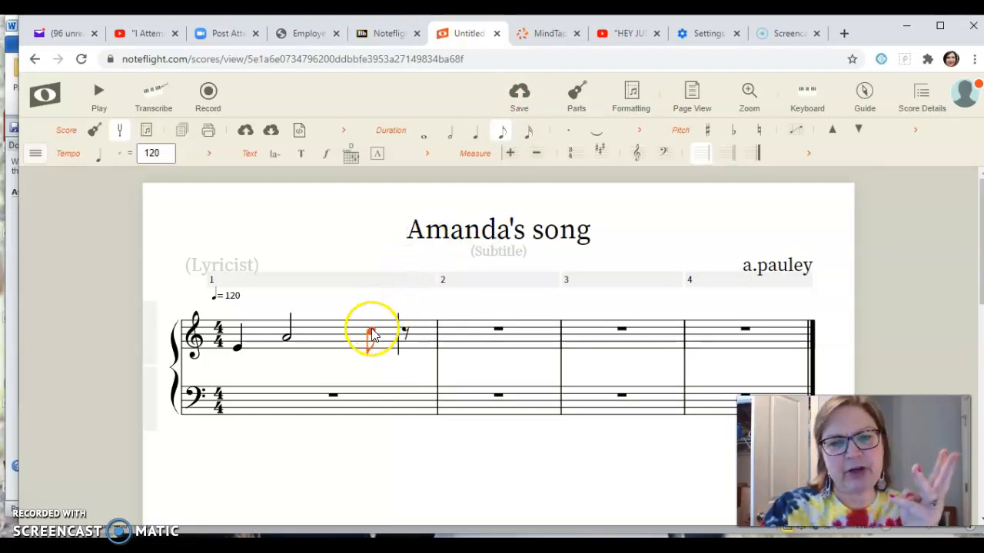
pyautogui.click(405, 336)
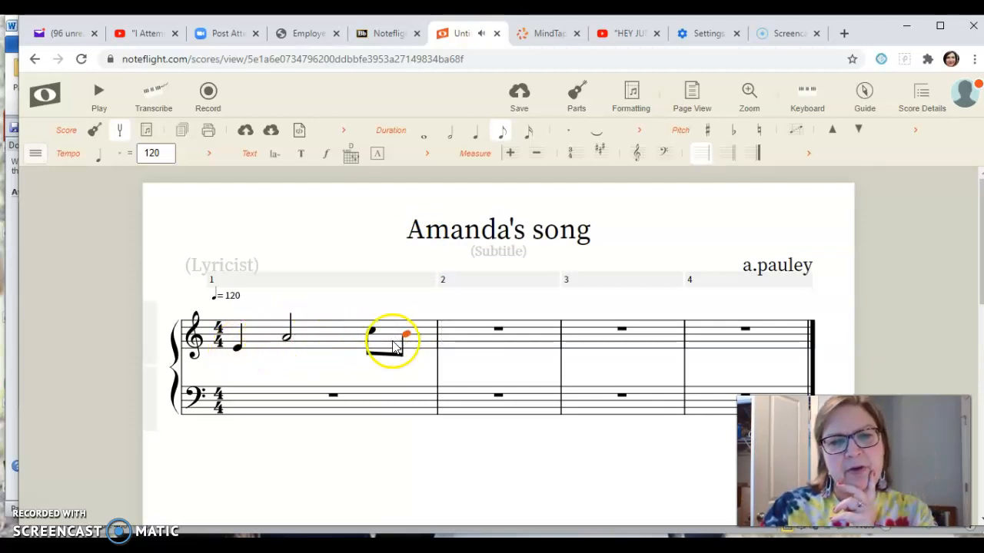
pyautogui.click(448, 338)
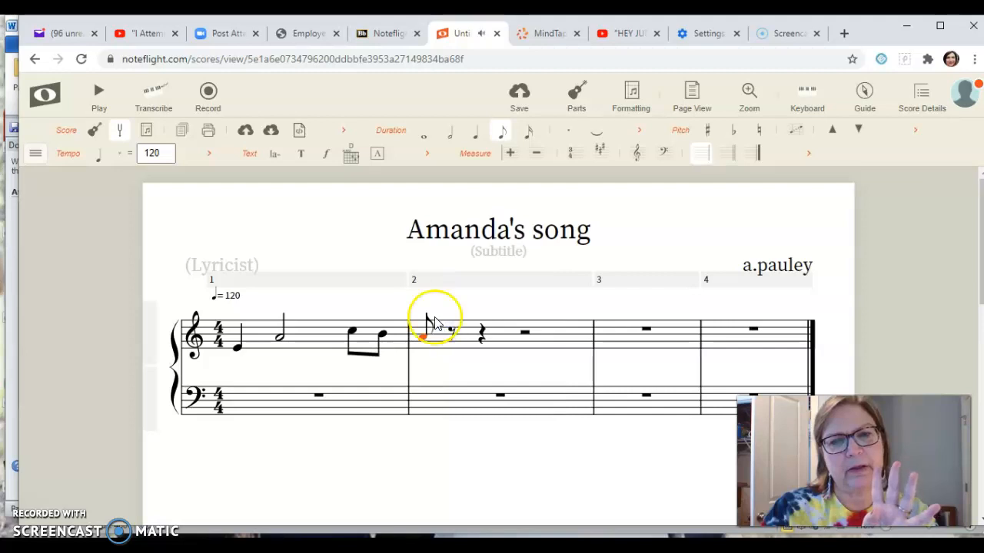
# Change the A that starts treble measure 2 to a whole note
pyautogui.click(425, 141)
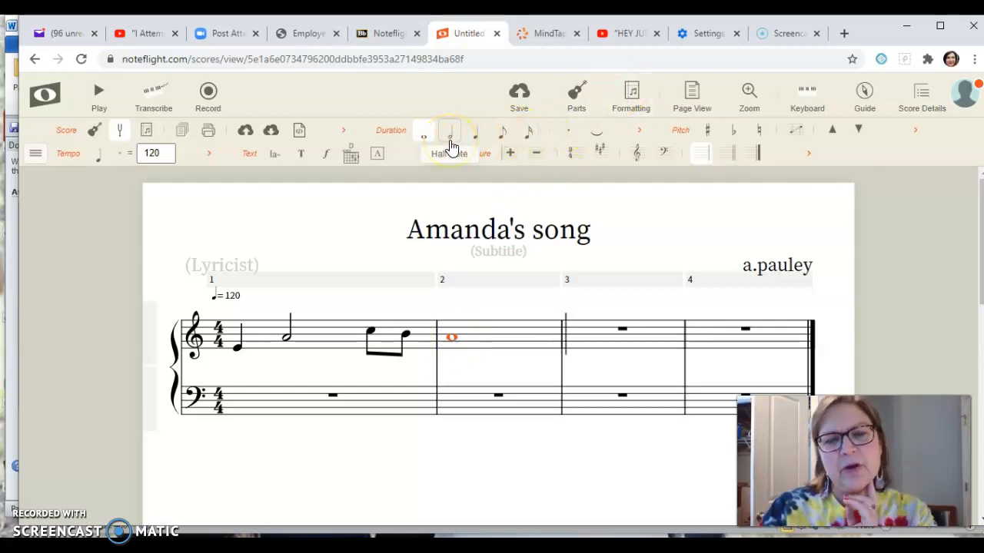
pyautogui.click(521, 358)
pyautogui.click(429, 344)
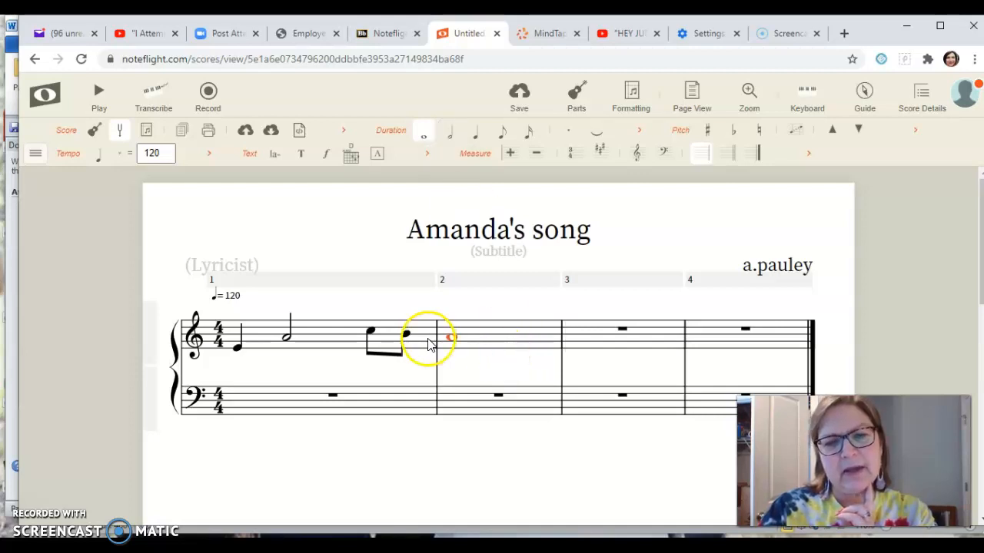
# Place a low E at the start of treble measure 3 and make it a dotted half note
pyautogui.click(573, 352)
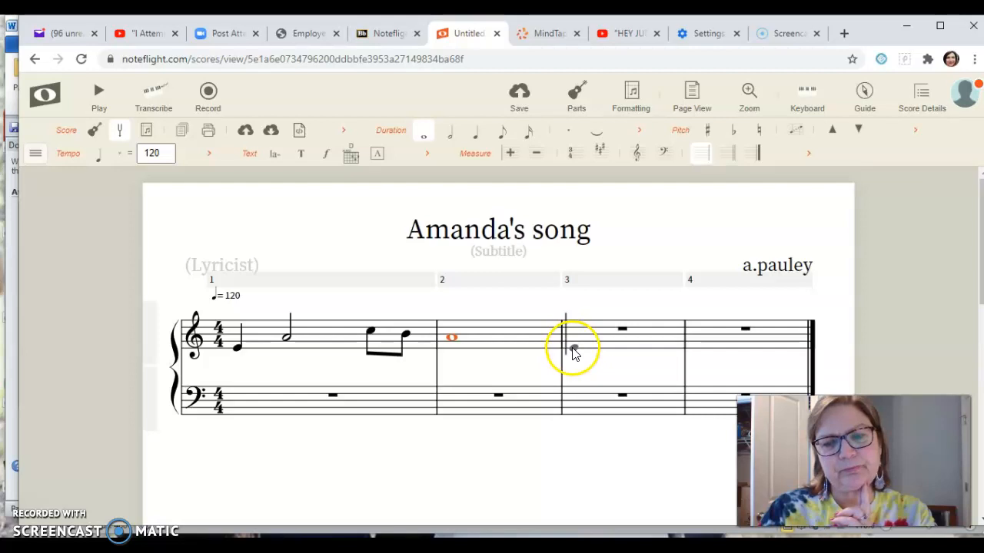
pyautogui.click(574, 351)
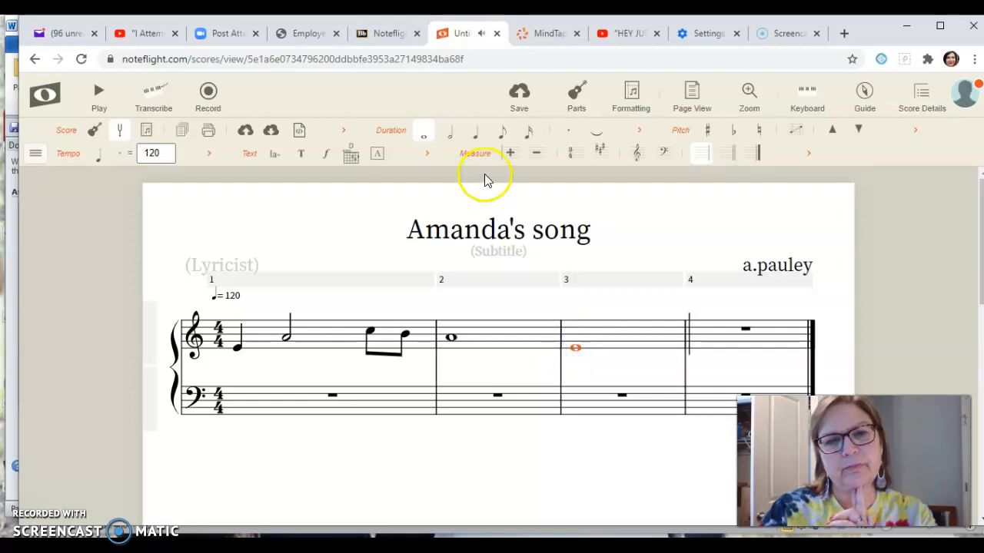
pyautogui.click(451, 138)
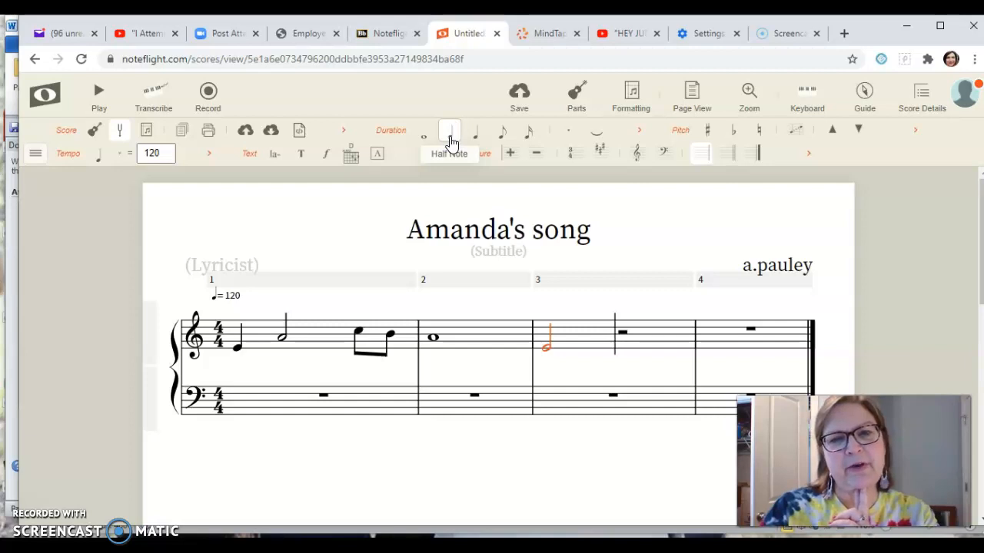
pyautogui.click(570, 134)
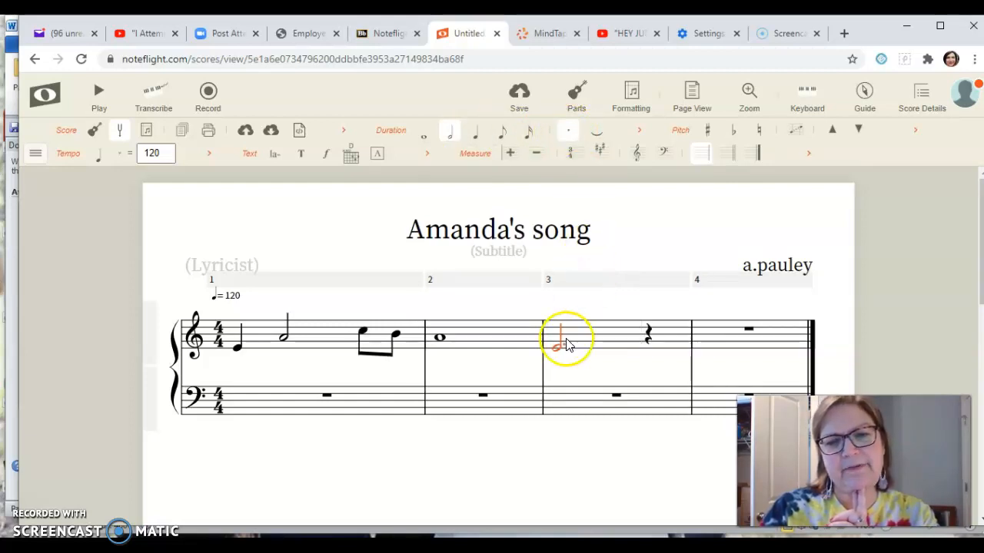
# Complete treble measure 3 with eighth notes on A and B
pyautogui.click(648, 334)
pyautogui.click(647, 336)
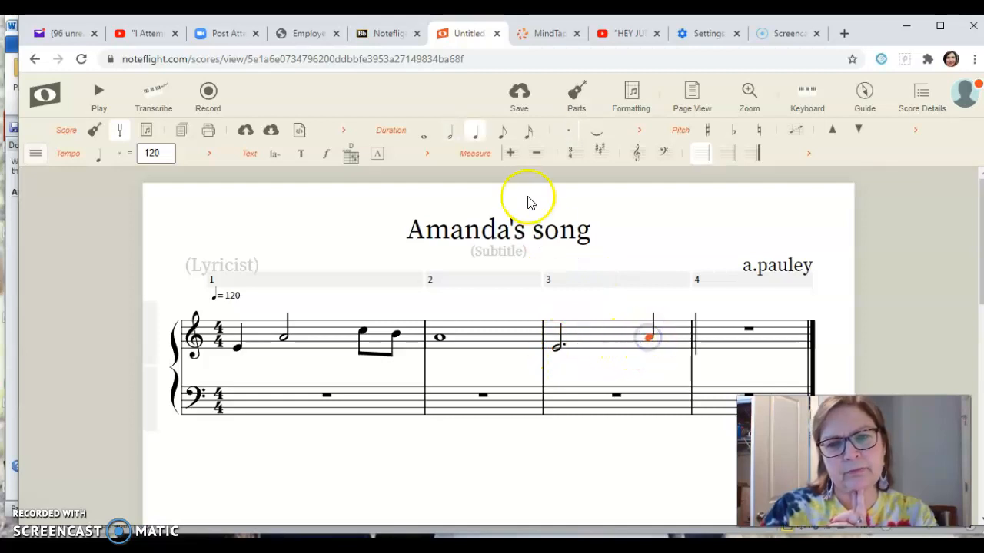
pyautogui.click(501, 137)
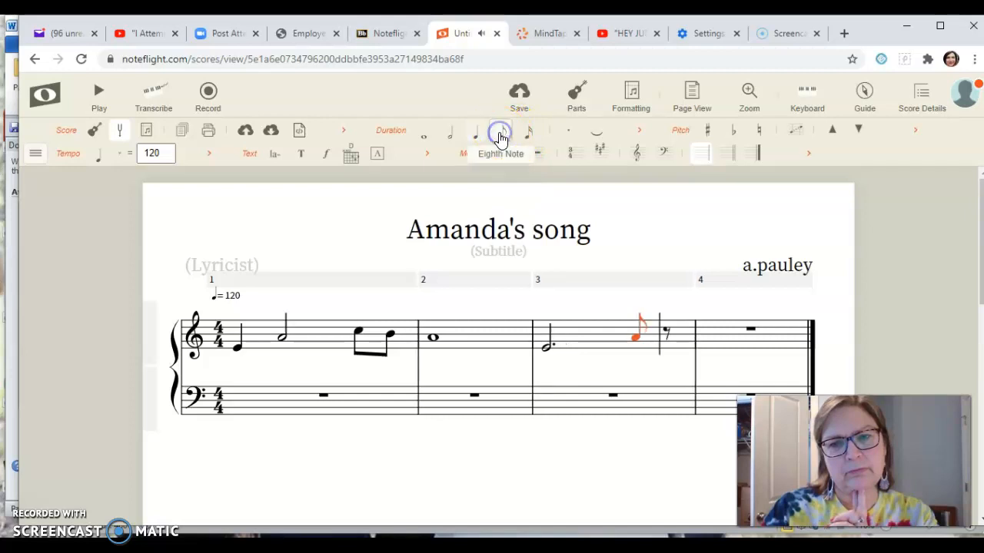
pyautogui.click(667, 335)
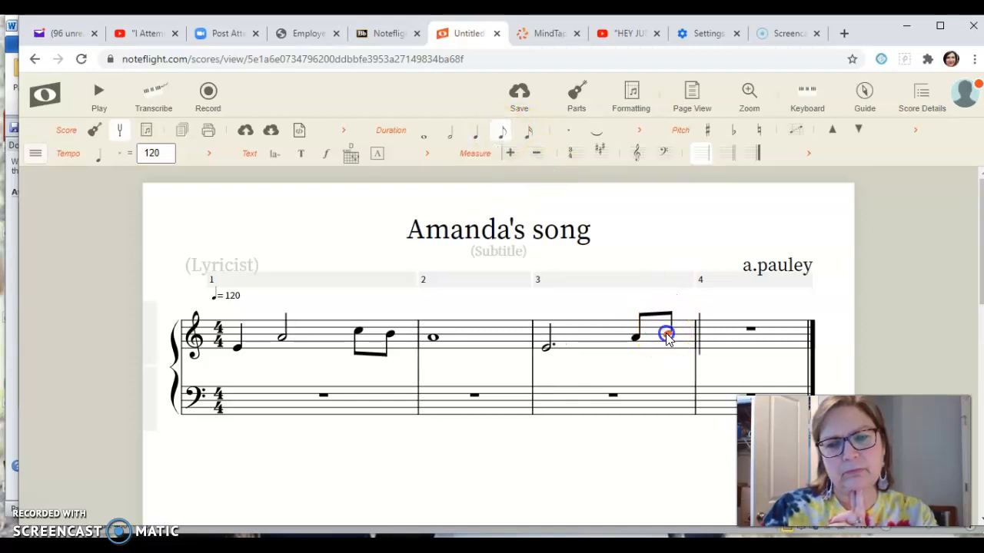
# Fill treble measure 4 with descending eighth notes on E, D, C and B, followed by a half note on A
pyautogui.click(715, 329)
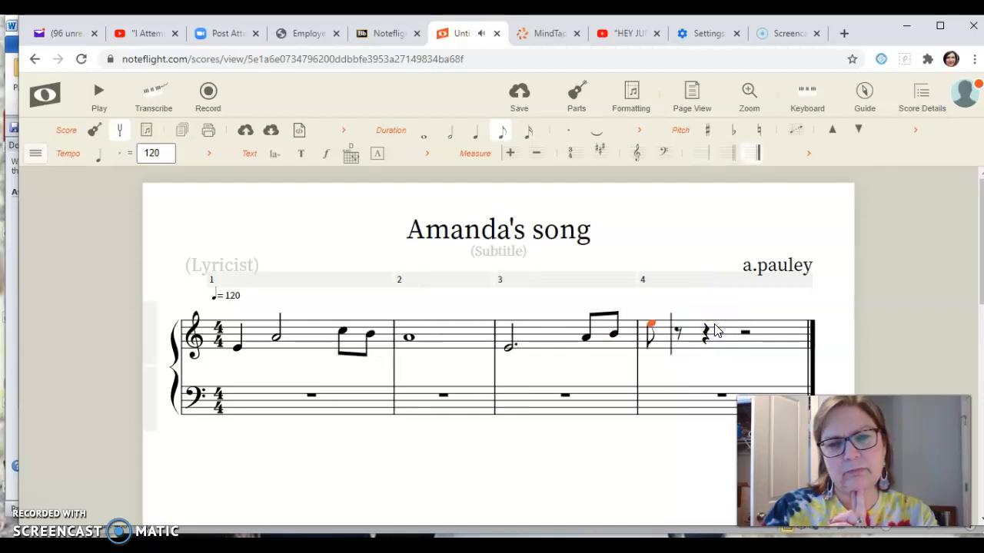
pyautogui.click(536, 244)
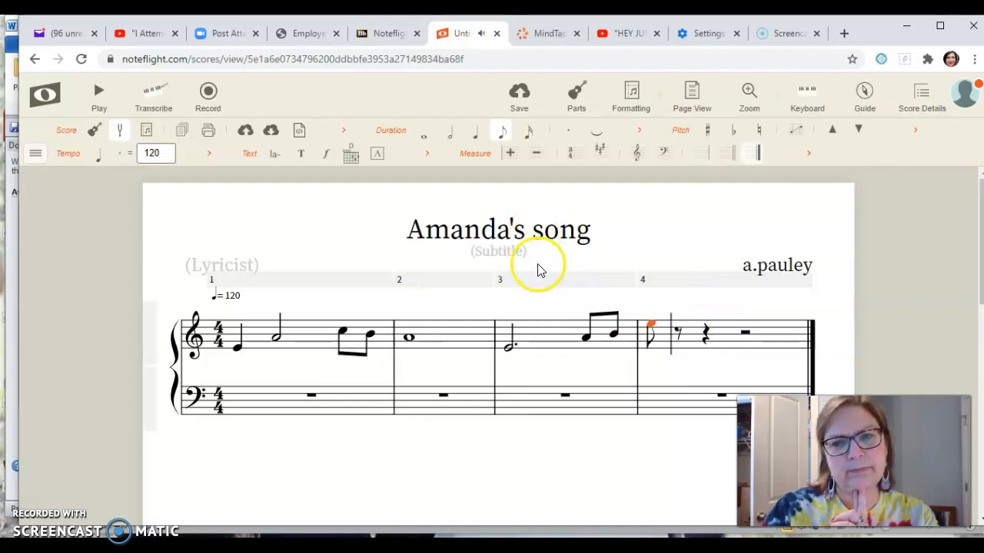
pyautogui.click(654, 339)
pyautogui.click(679, 331)
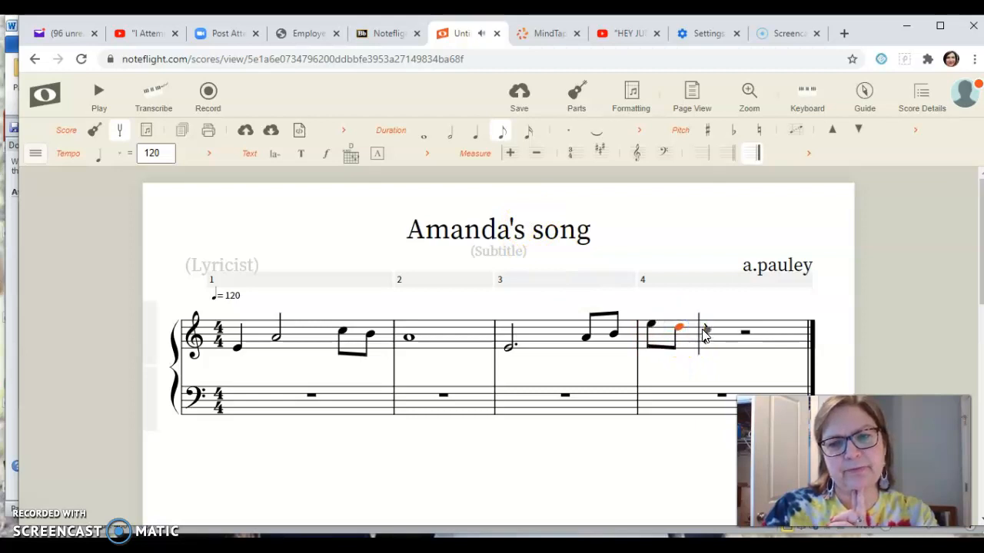
pyautogui.click(703, 332)
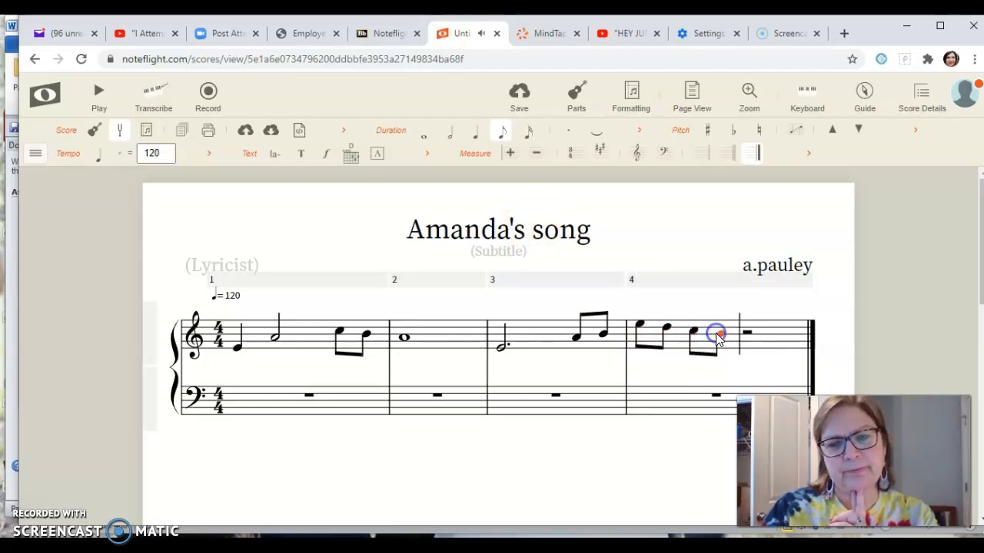
pyautogui.click(747, 339)
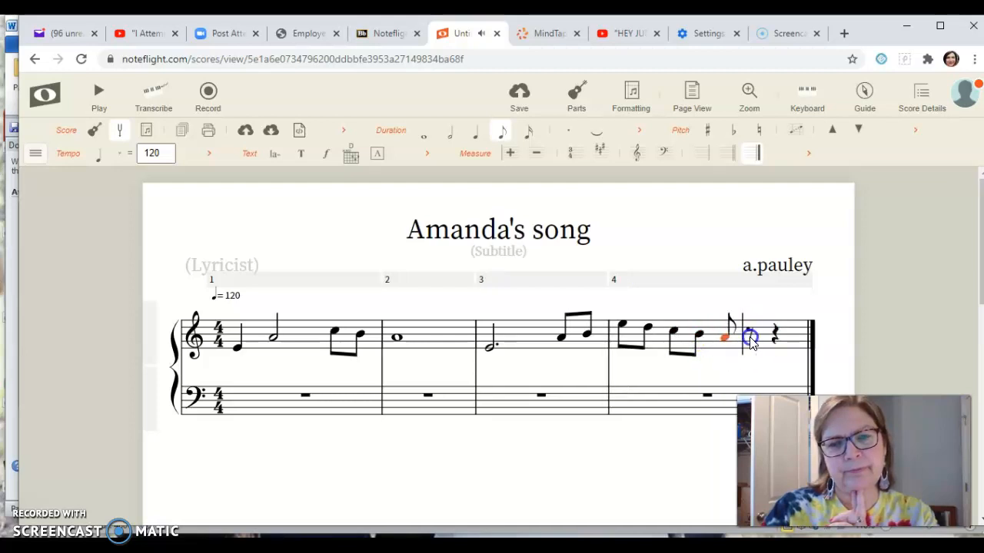
pyautogui.click(454, 138)
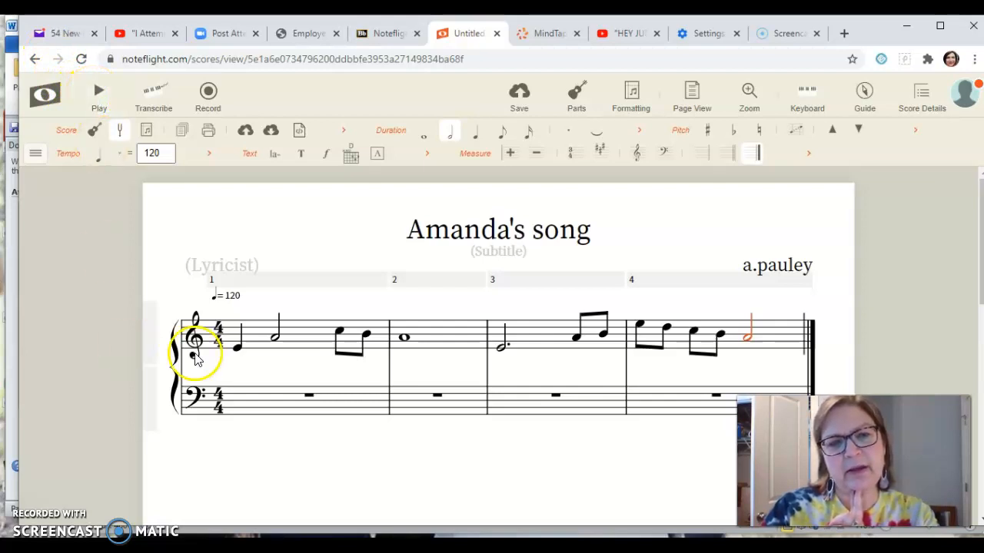
# Play the melody from the first note of measure 1, and return to editing the score
pyautogui.click(237, 352)
pyautogui.click(98, 93)
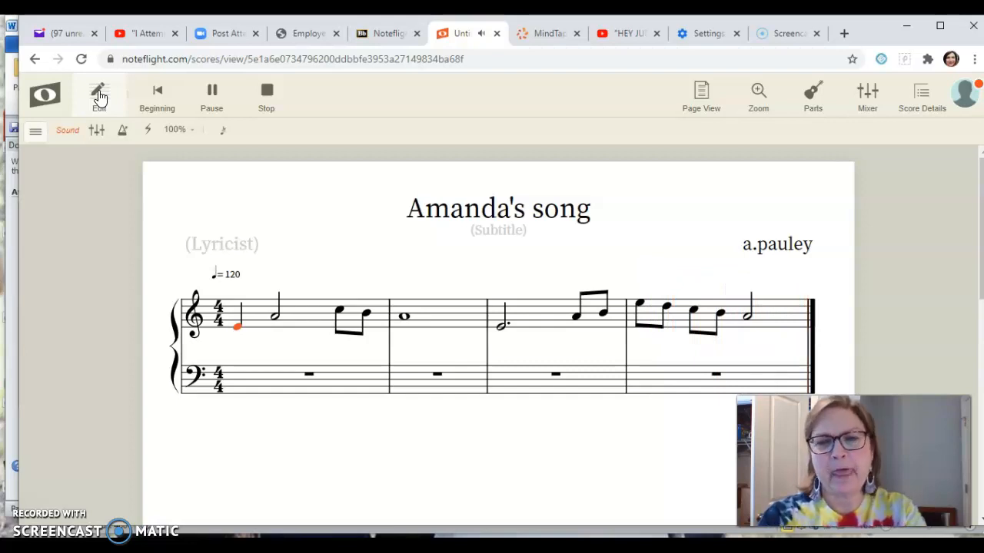
pyautogui.click(98, 95)
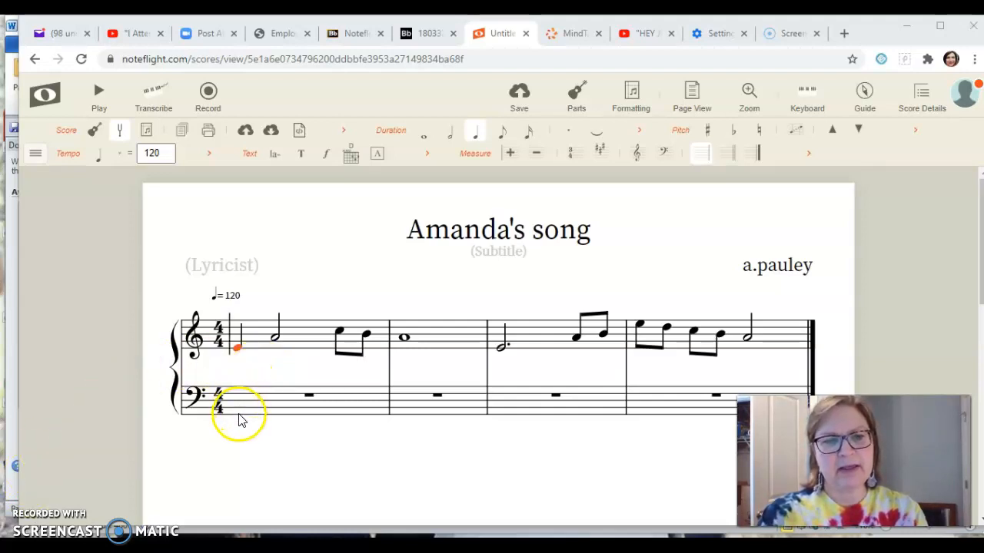
# Fill bass measure 1 with a whole-note chord of low A and the E above it
pyautogui.click(236, 349)
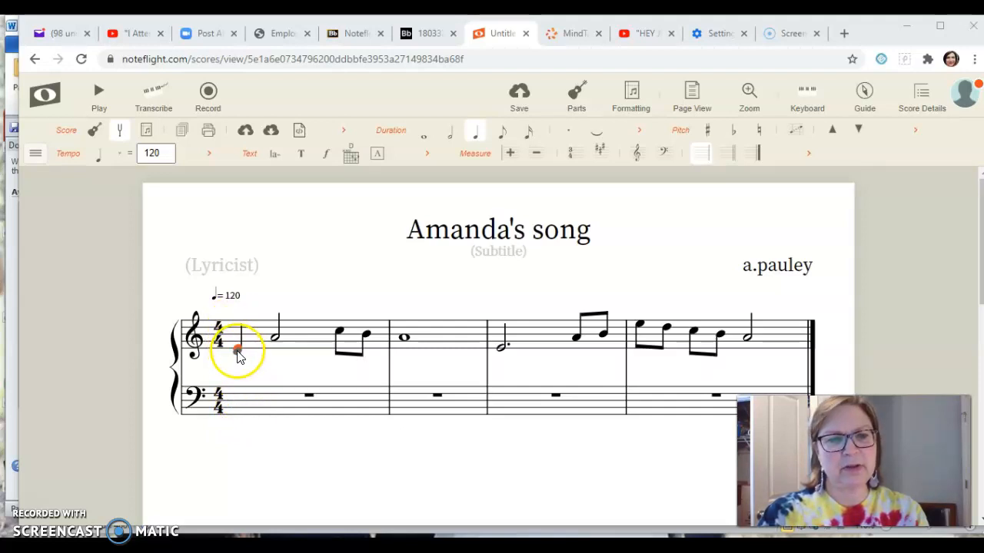
pyautogui.click(275, 338)
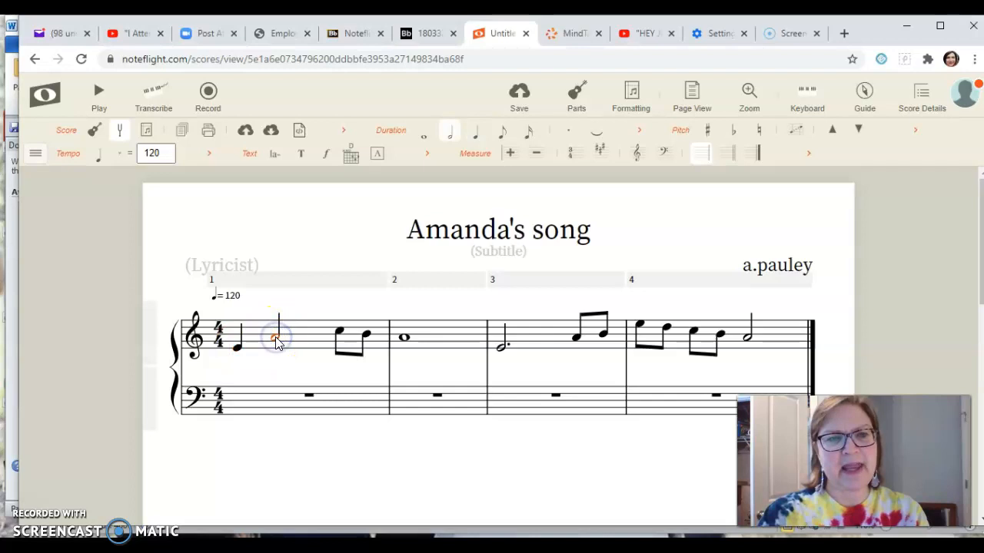
pyautogui.click(119, 141)
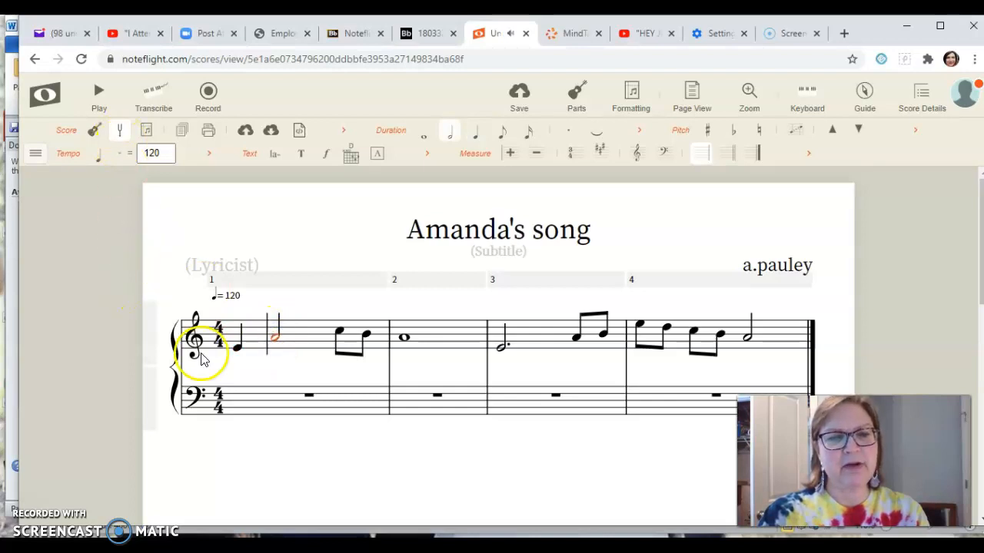
pyautogui.click(240, 416)
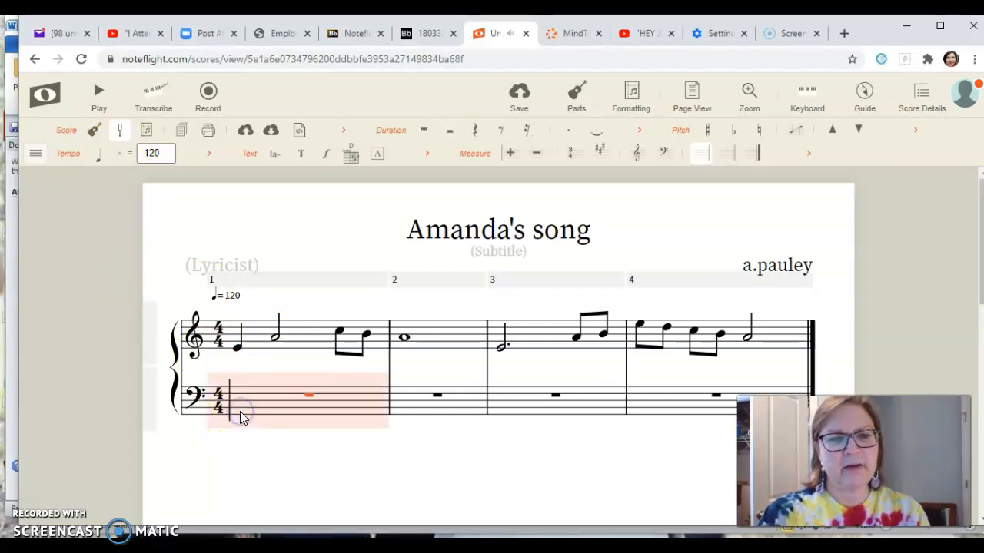
pyautogui.click(241, 412)
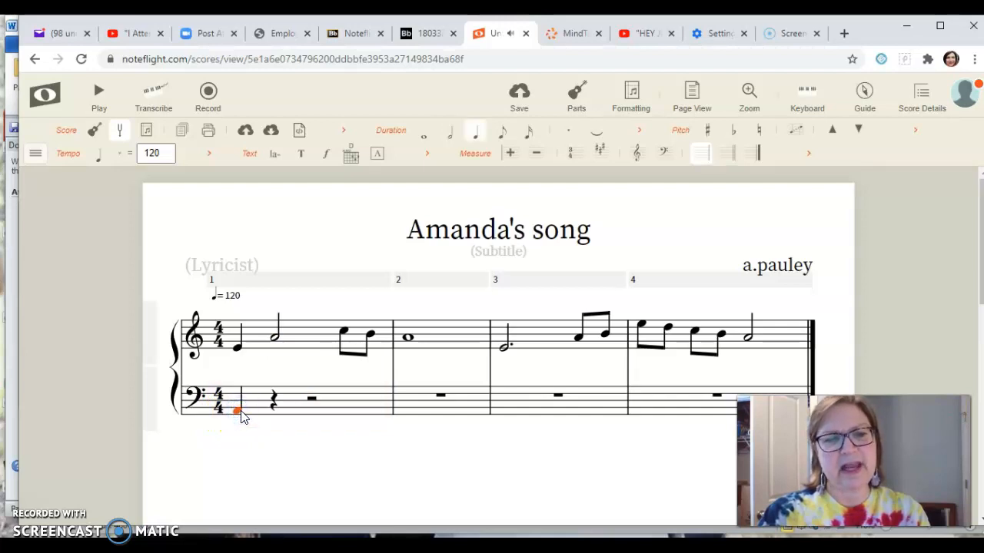
pyautogui.click(238, 410)
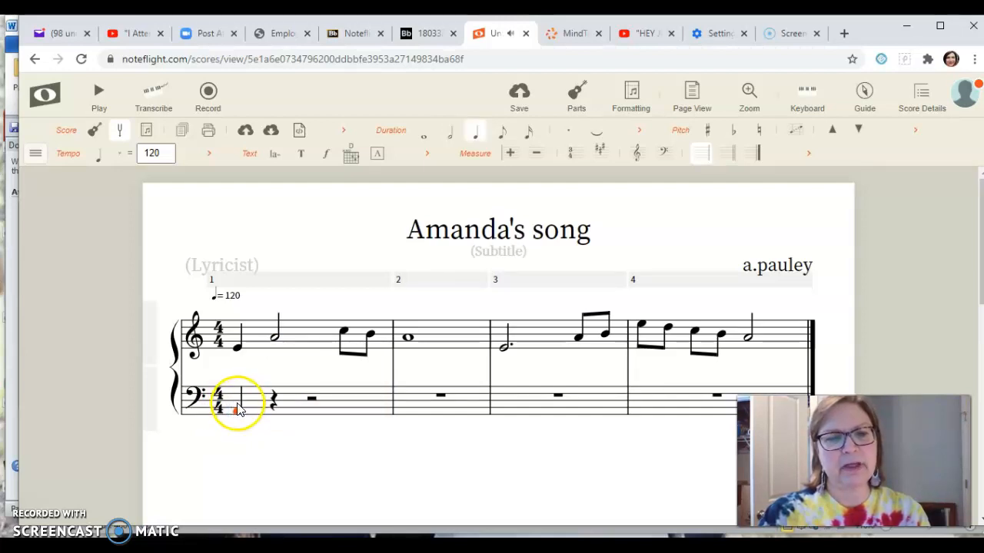
pyautogui.click(238, 411)
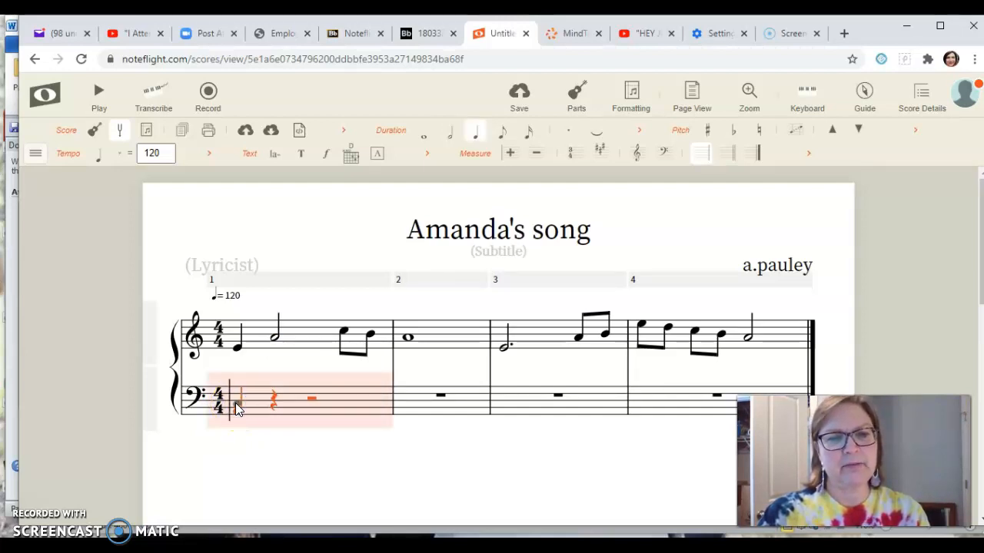
pyautogui.click(238, 409)
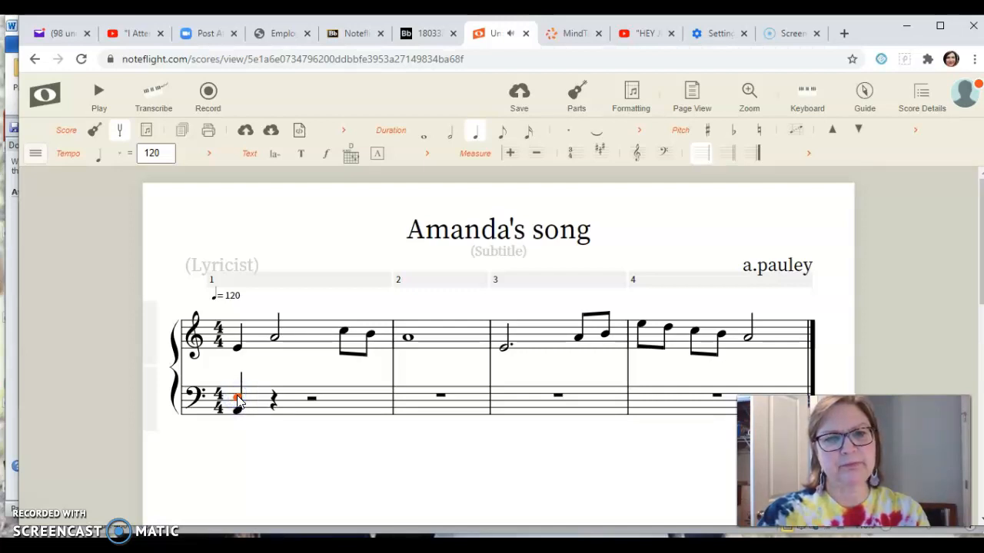
pyautogui.click(423, 138)
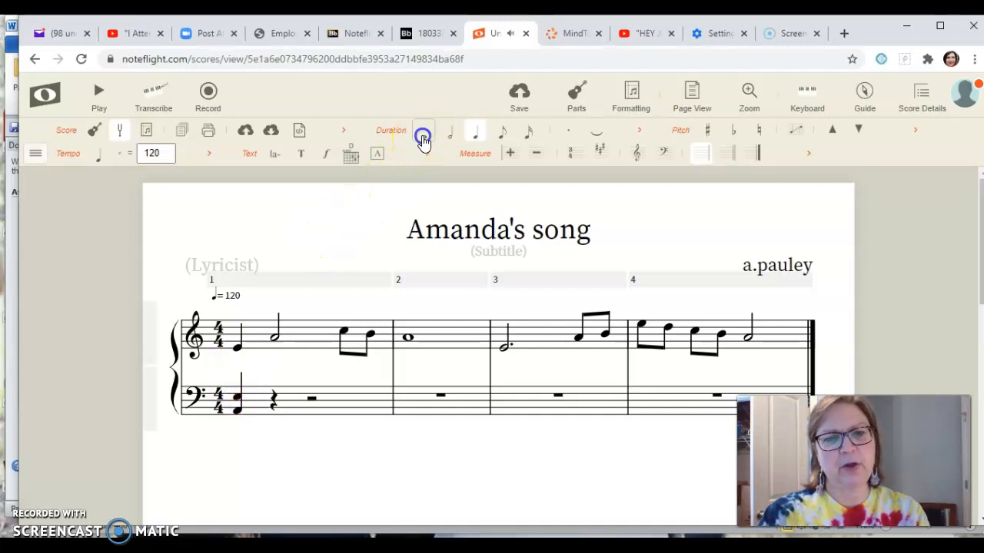
pyautogui.click(341, 334)
# Play the score from the first treble note to hear the melody with the bass chord, and stop the playback
pyautogui.click(250, 346)
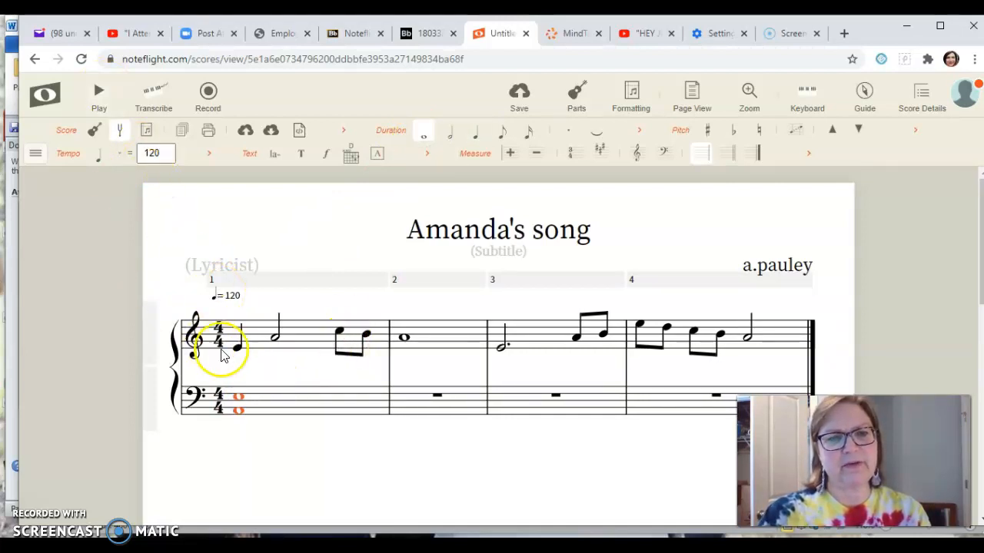
pyautogui.click(236, 346)
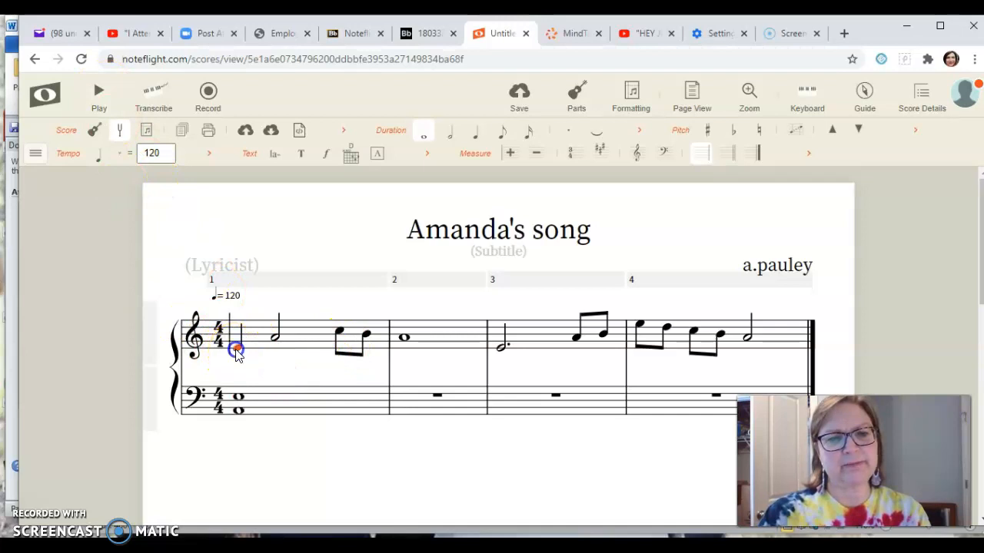
pyautogui.click(101, 94)
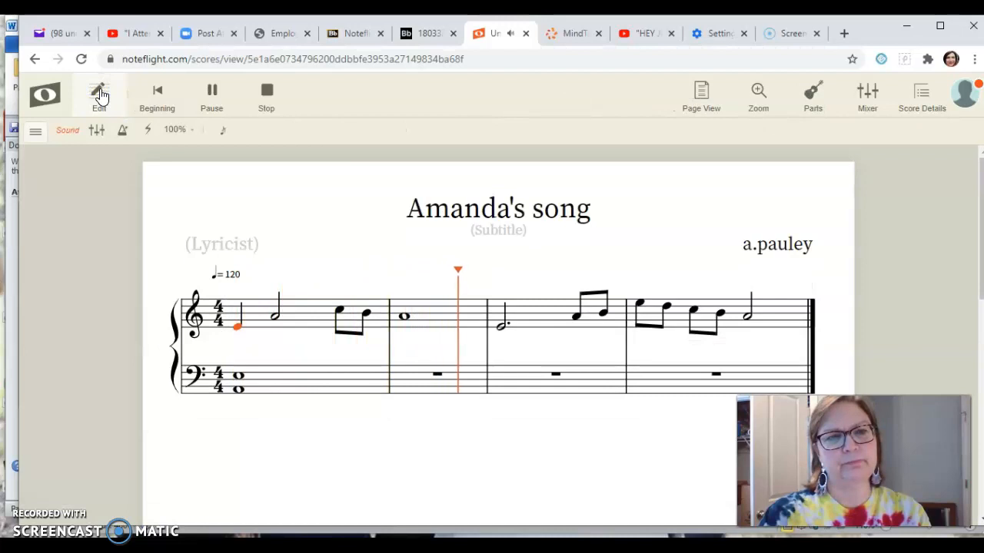
pyautogui.click(233, 107)
pyautogui.click(265, 97)
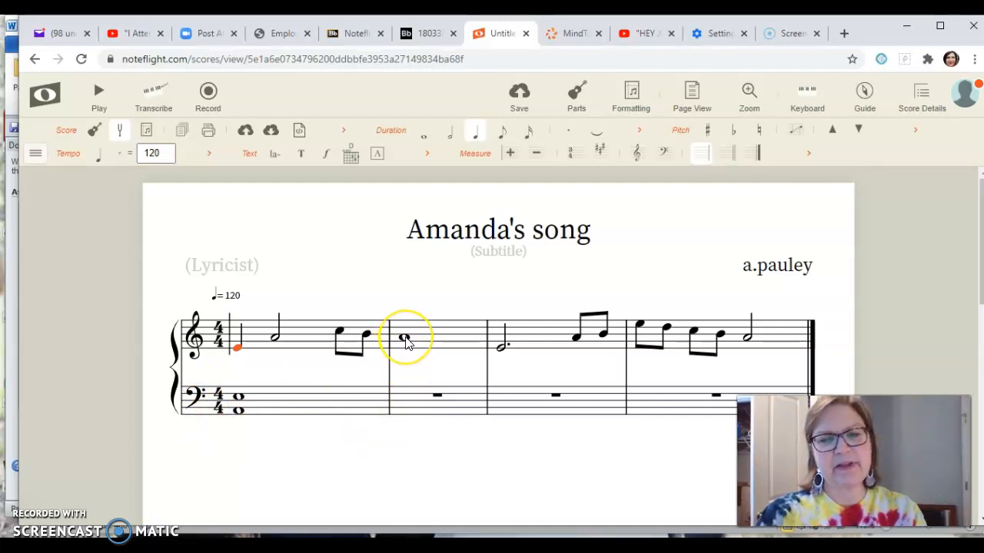
# Fill bass measure 2 with ascending quarter notes on A, B, C and D
pyautogui.click(403, 417)
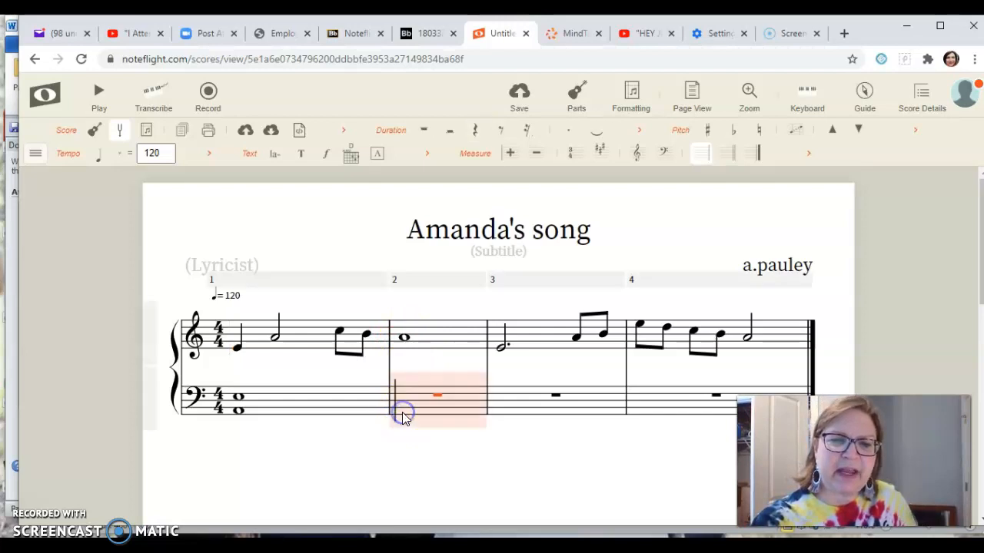
pyautogui.click(402, 414)
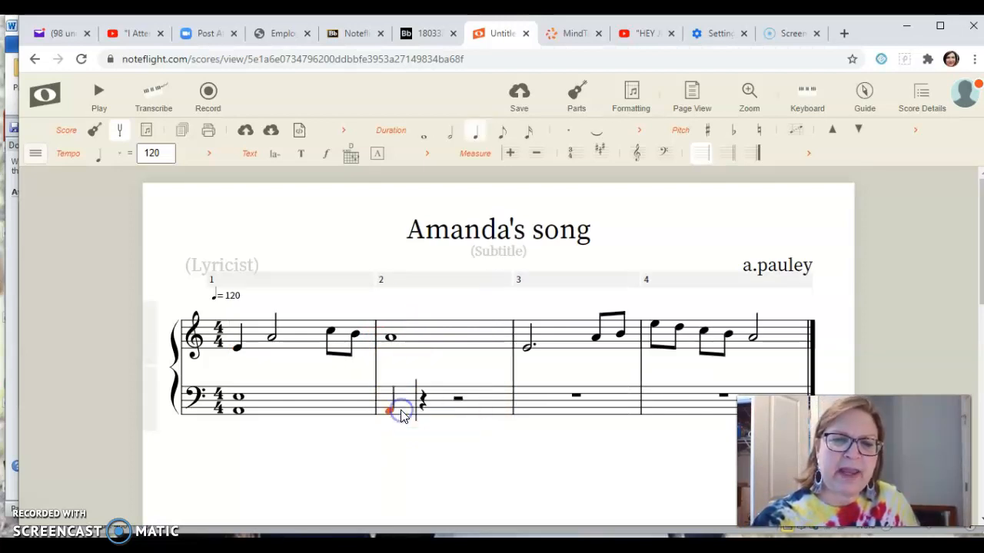
pyautogui.click(421, 412)
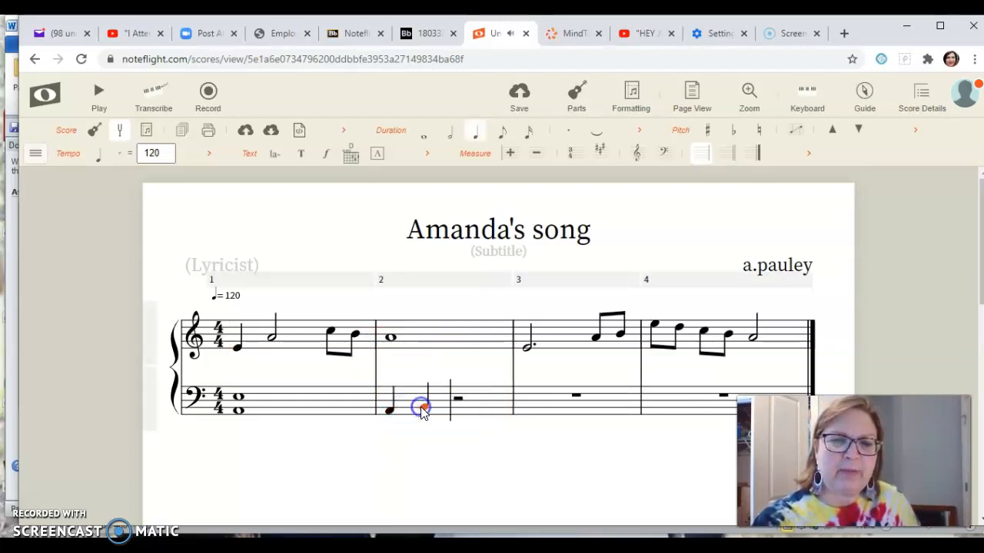
pyautogui.click(459, 408)
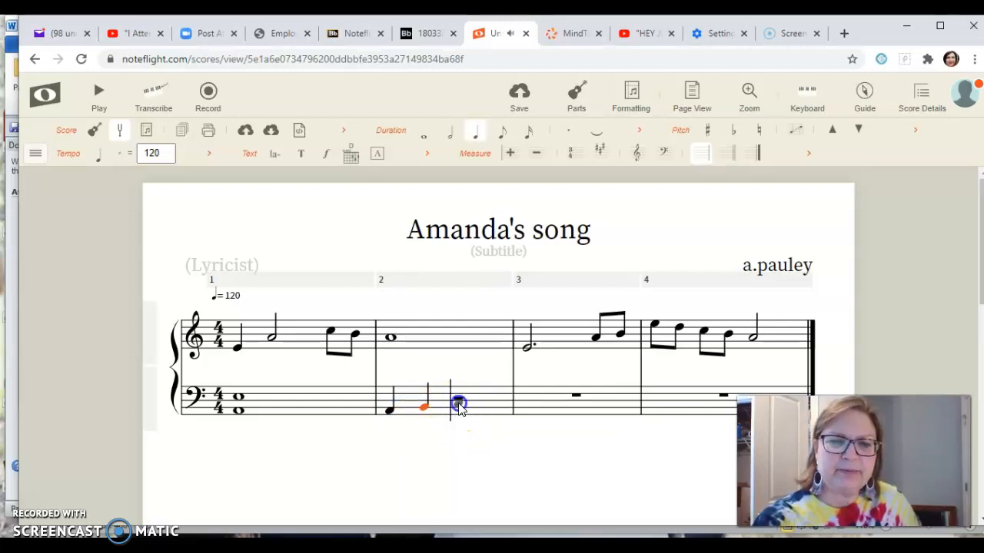
pyautogui.click(467, 406)
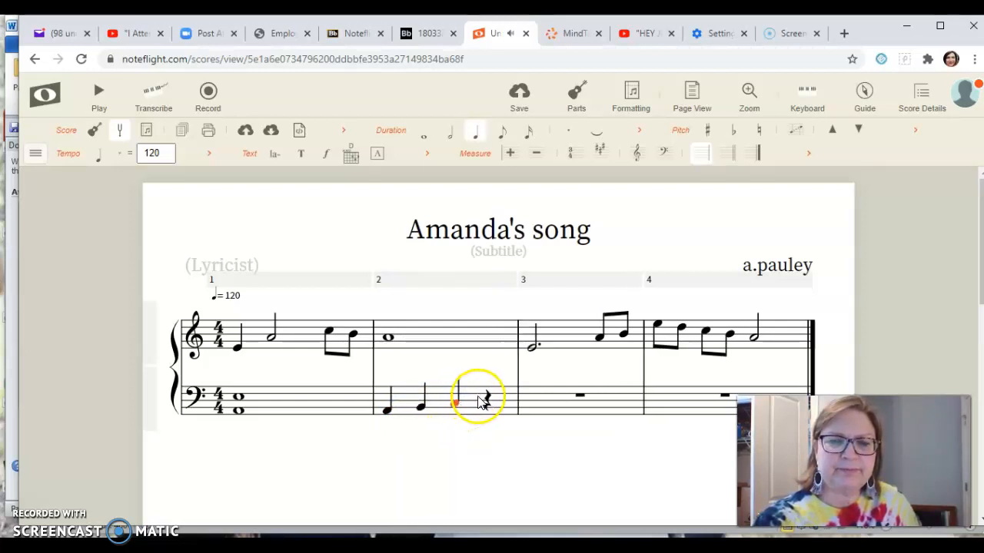
pyautogui.click(488, 402)
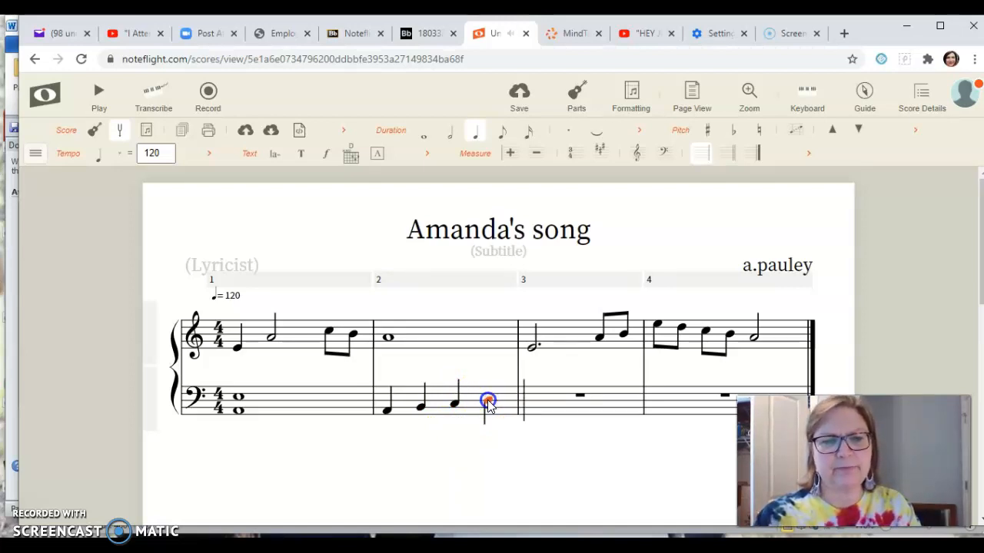
pyautogui.click(488, 403)
pyautogui.click(406, 397)
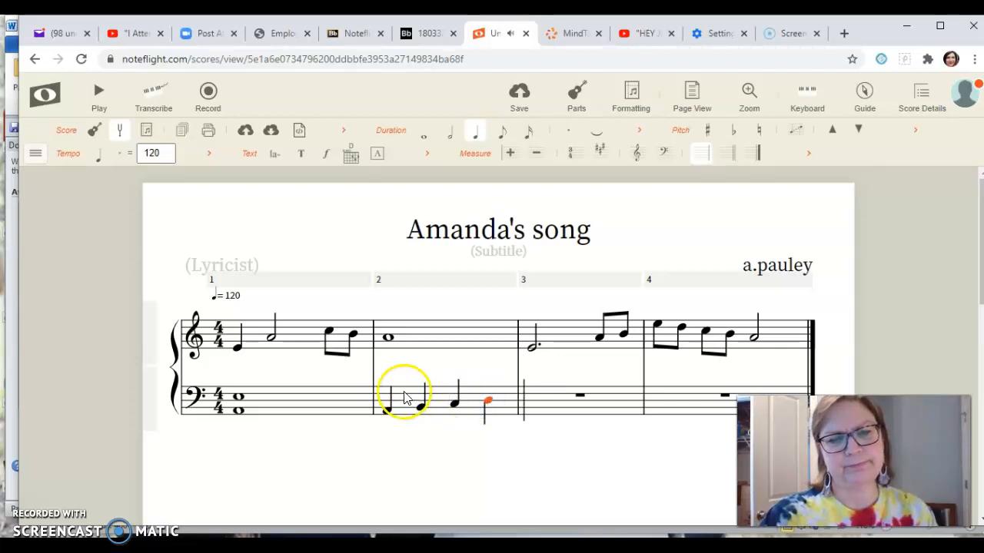
# Fill bass measure 3 with descending eighth notes on E, D, C and B, followed by a half note on A
pyautogui.click(592, 400)
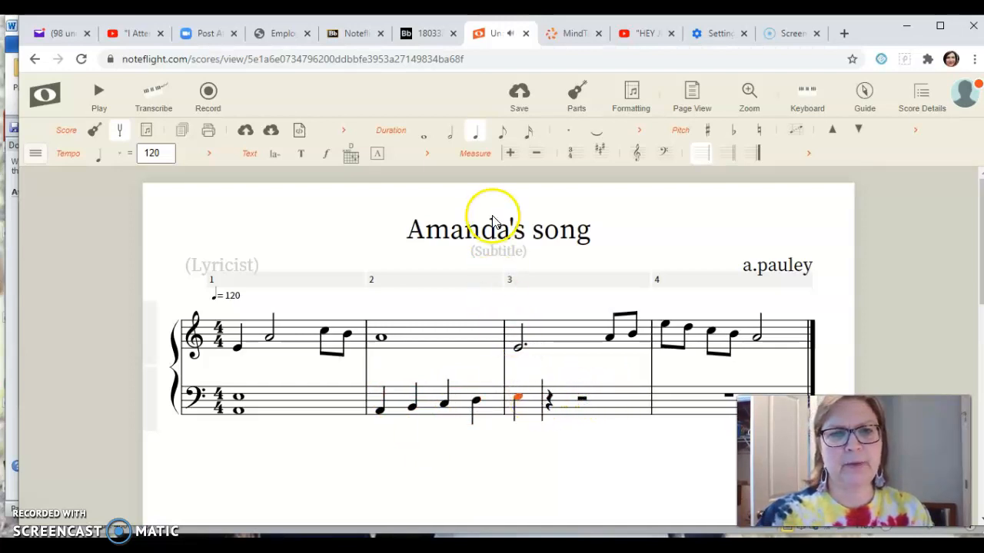
pyautogui.click(501, 133)
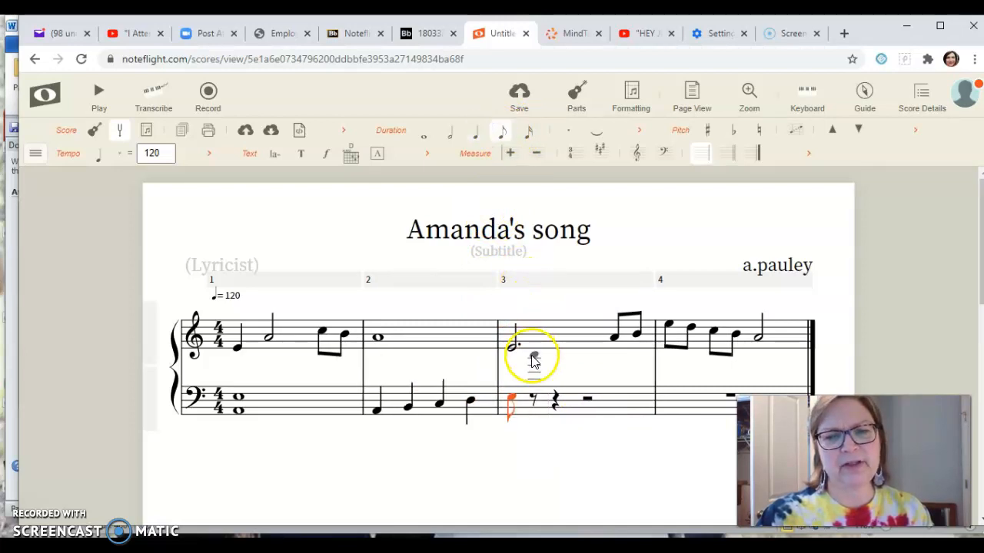
pyautogui.click(534, 400)
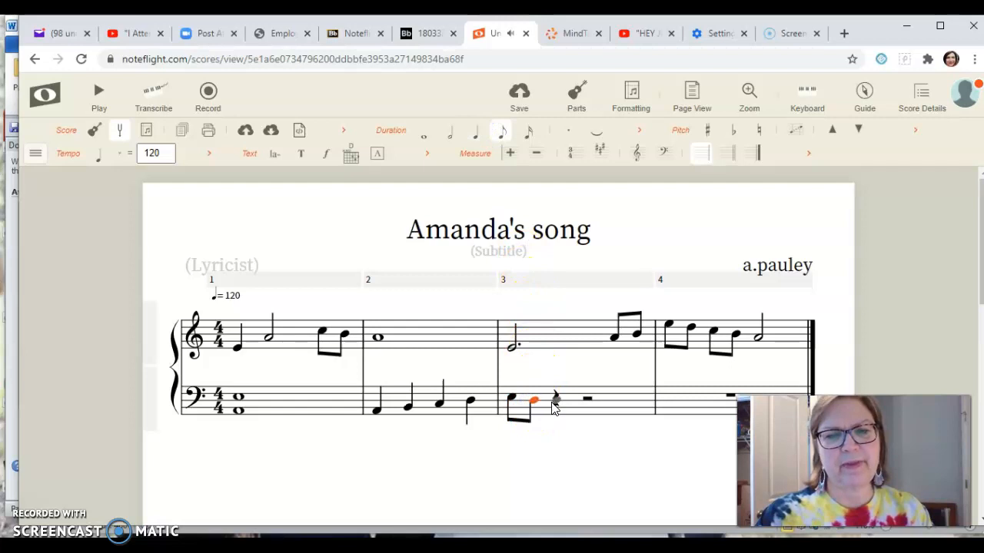
pyautogui.click(554, 406)
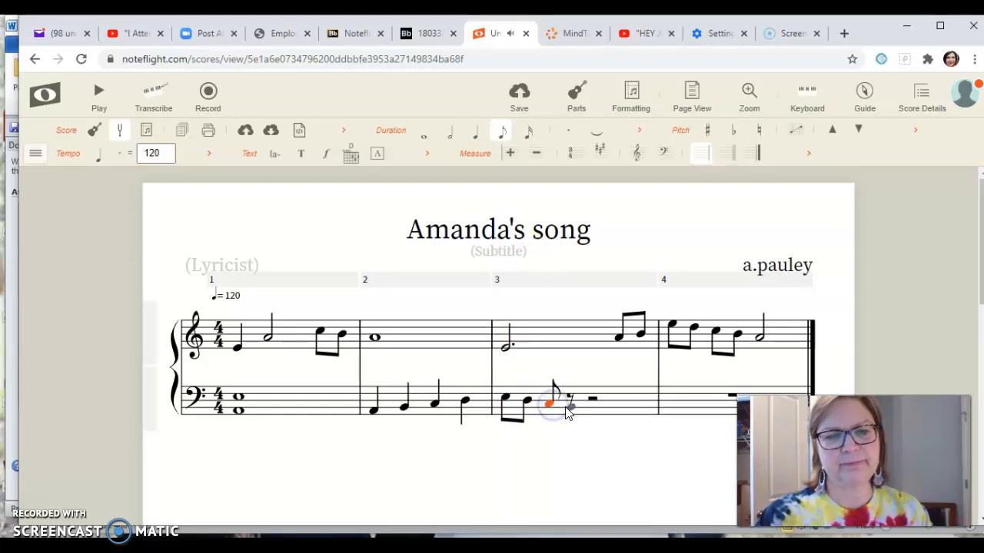
pyautogui.click(568, 408)
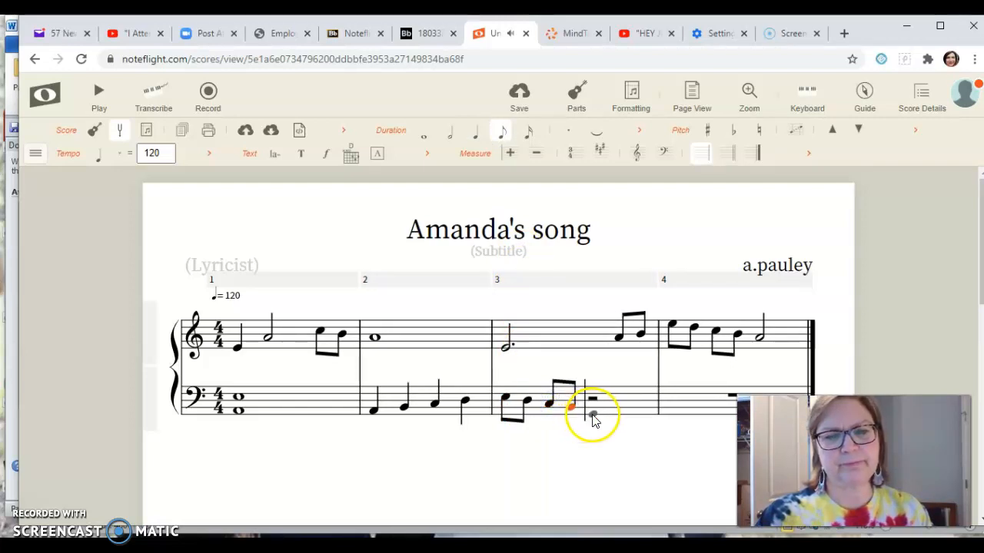
pyautogui.click(595, 411)
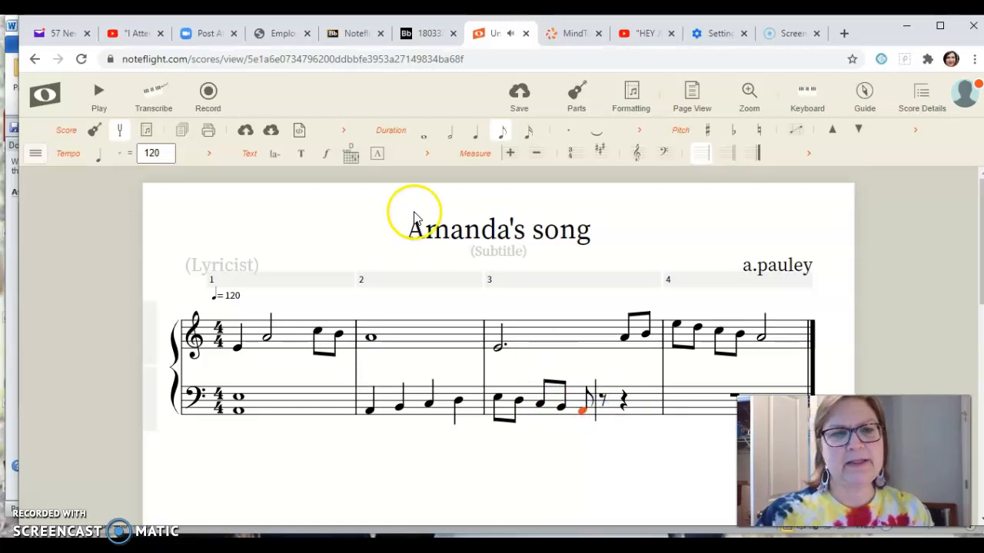
pyautogui.click(451, 135)
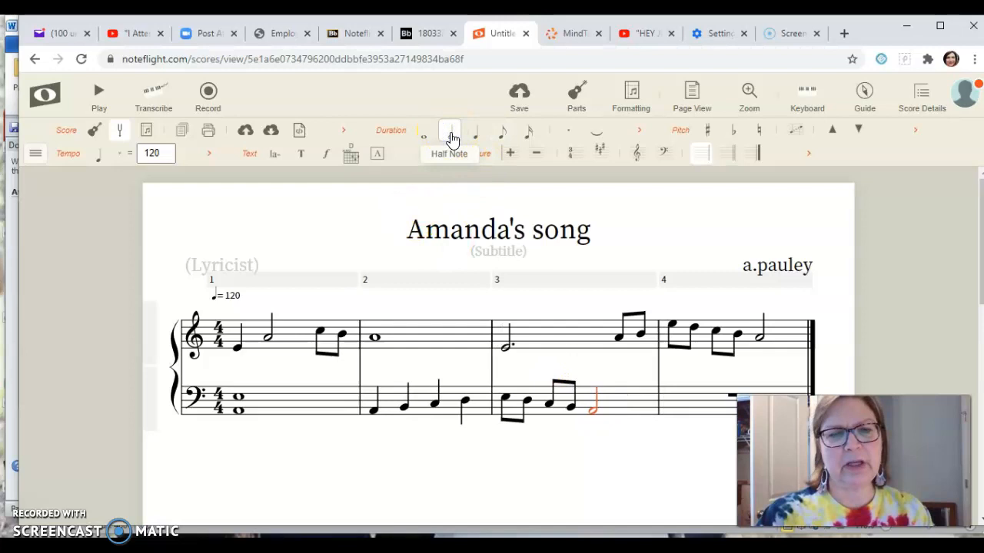
# Play the score from the first treble note to hear the melody with the bass line of measures 1 to 3
pyautogui.click(239, 347)
pyautogui.click(96, 100)
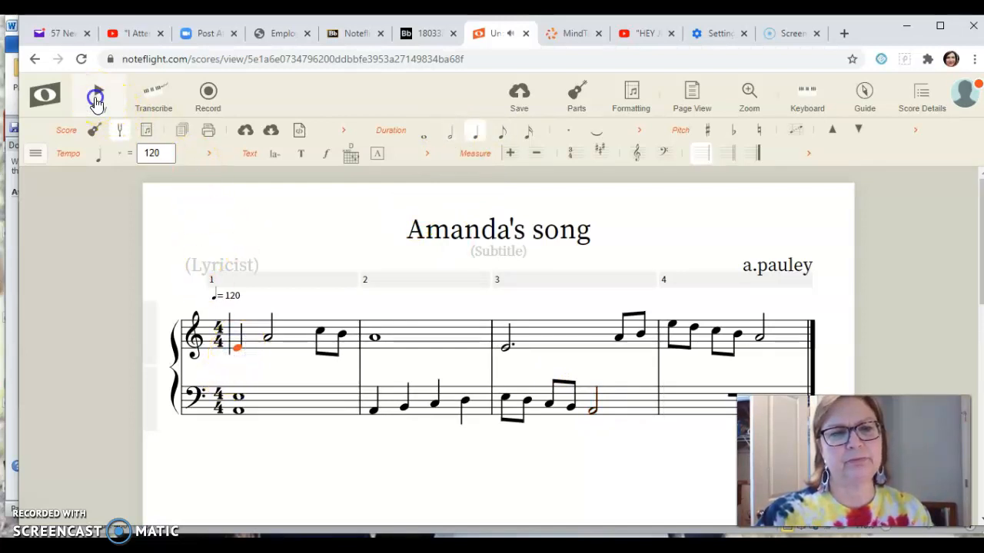
pyautogui.click(97, 101)
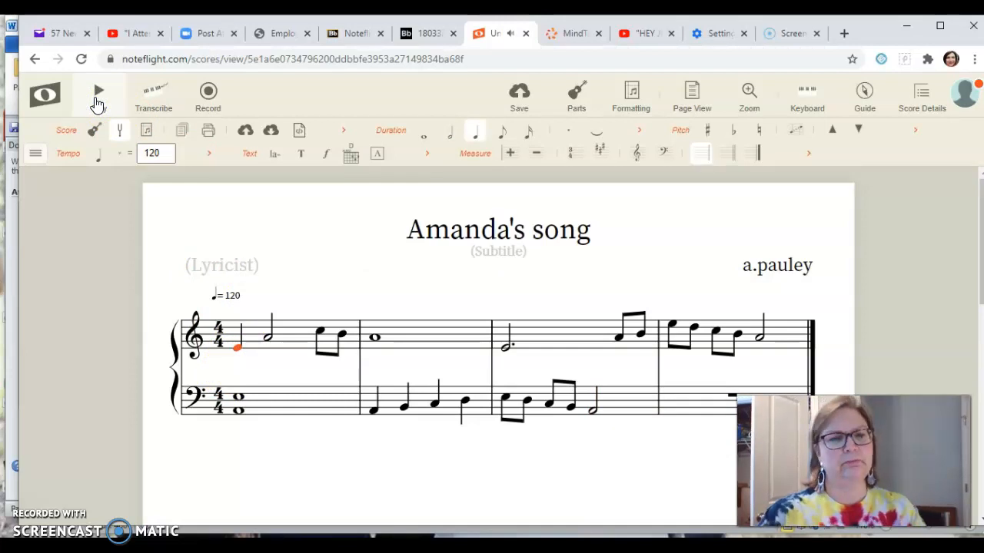
pyautogui.click(97, 102)
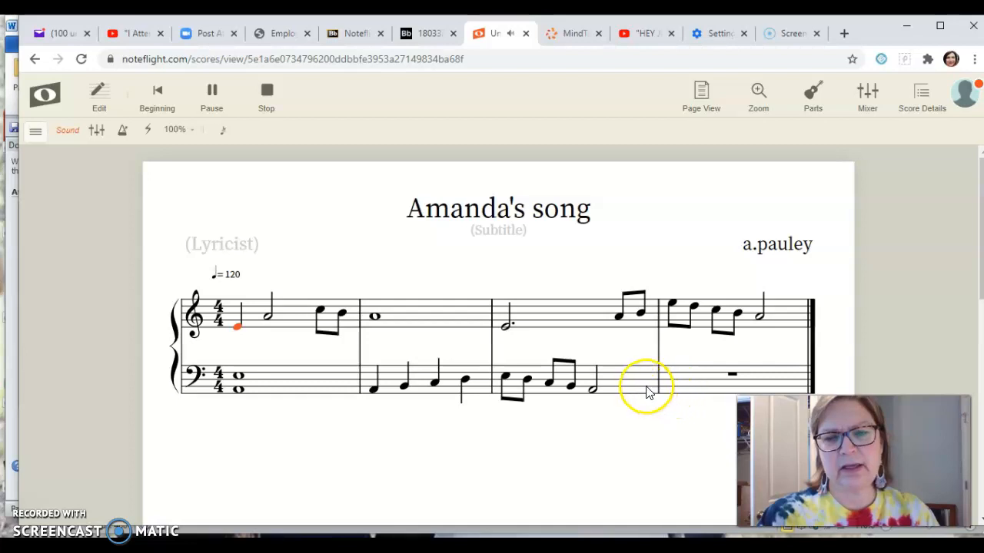
# Fill bass measure 4 with quarter notes on E, E and A, followed by a quarter note on the A an octave lower
pyautogui.click(676, 398)
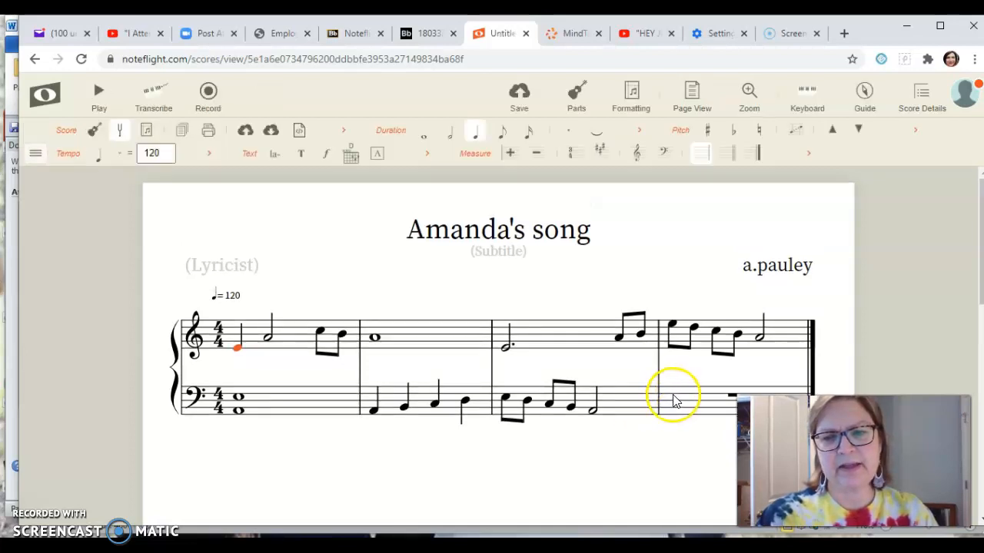
pyautogui.click(674, 398)
pyautogui.click(672, 397)
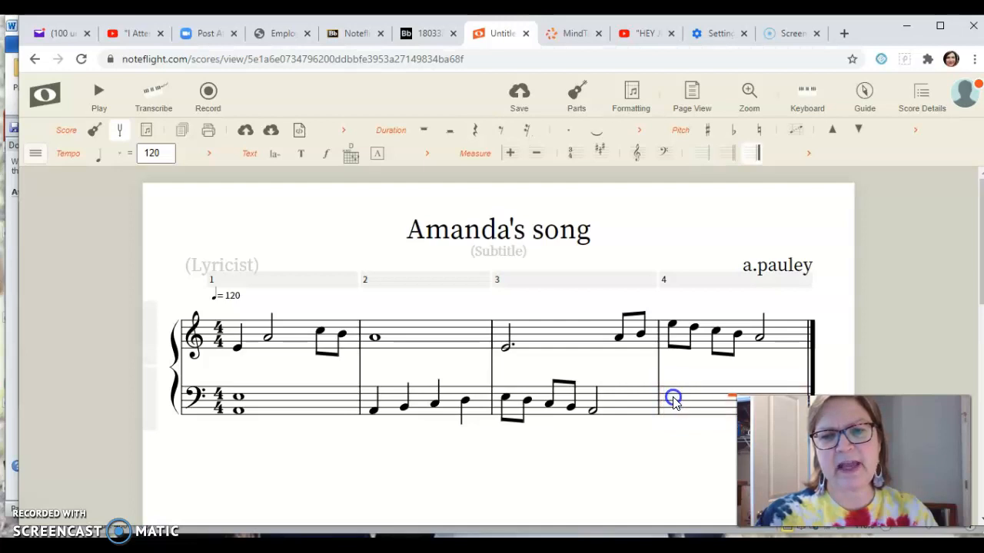
pyautogui.click(698, 403)
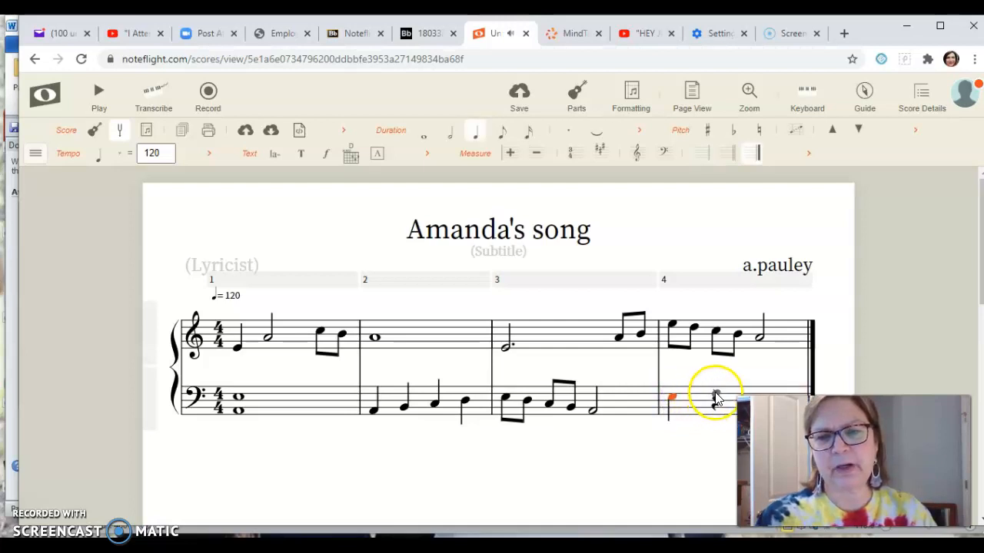
pyautogui.click(713, 400)
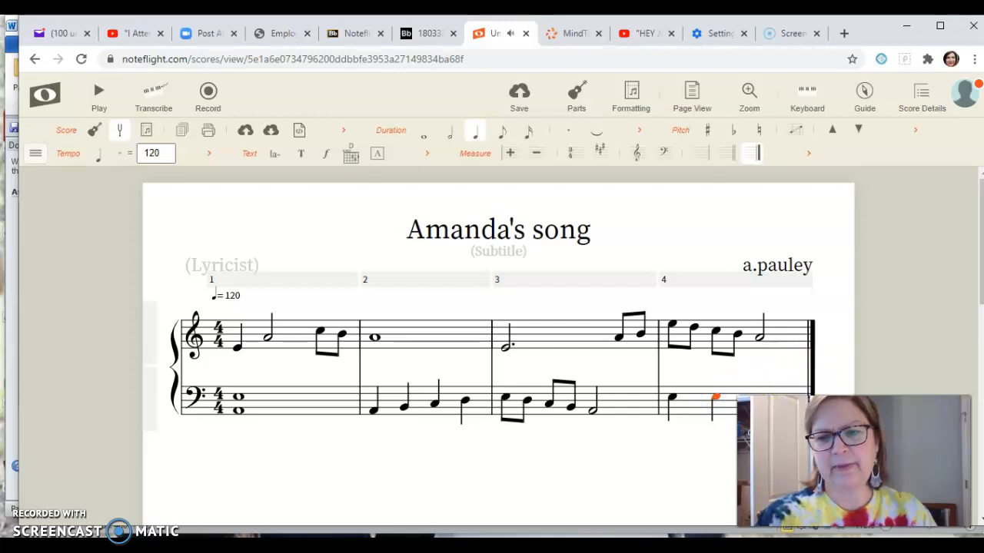
pyautogui.moveTo(813, 442); pyautogui.dragTo(539, 438)
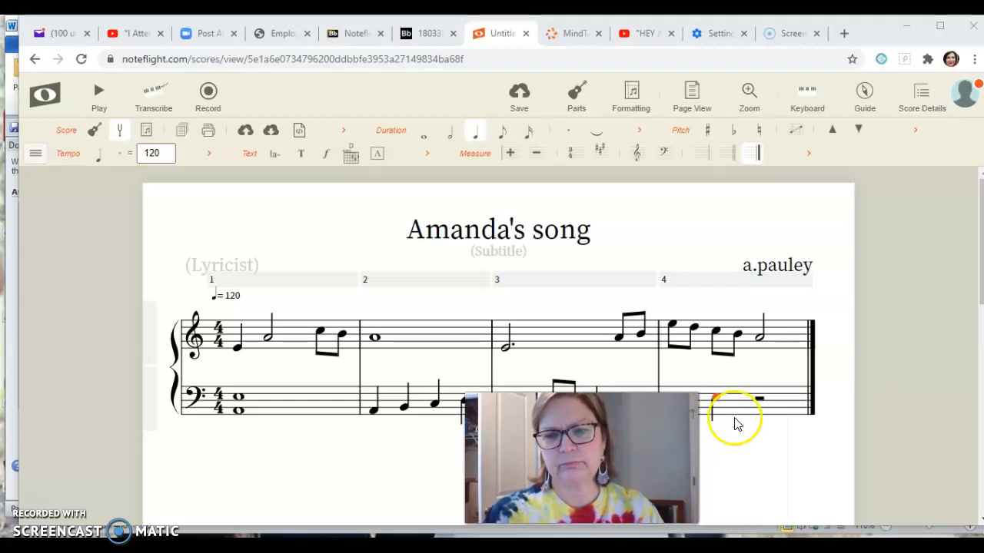
pyautogui.click(759, 415)
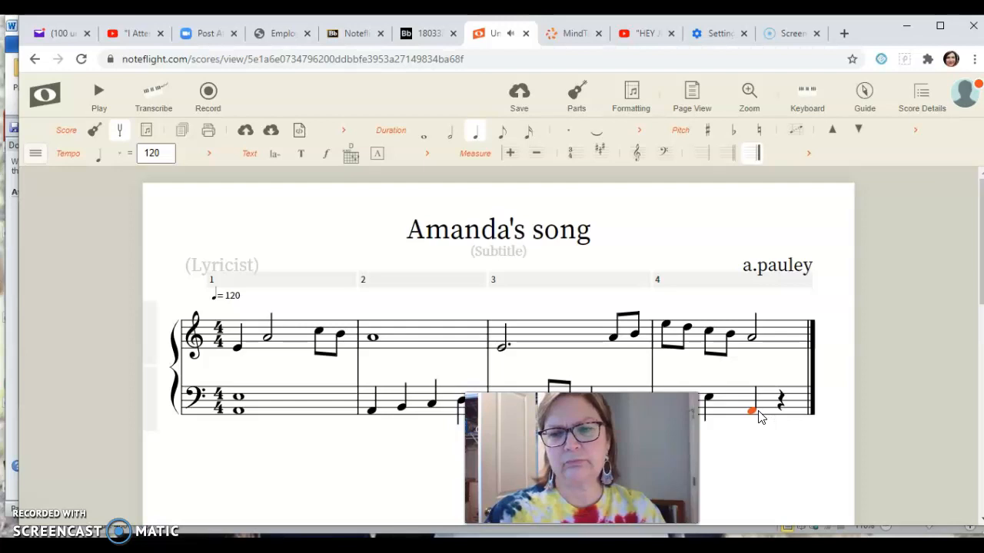
pyautogui.click(773, 413)
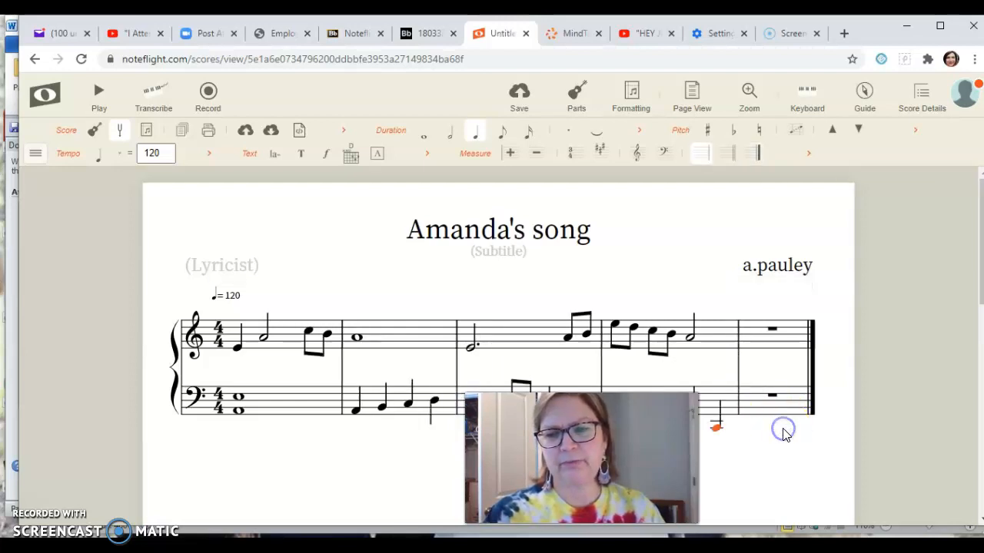
pyautogui.click(722, 430)
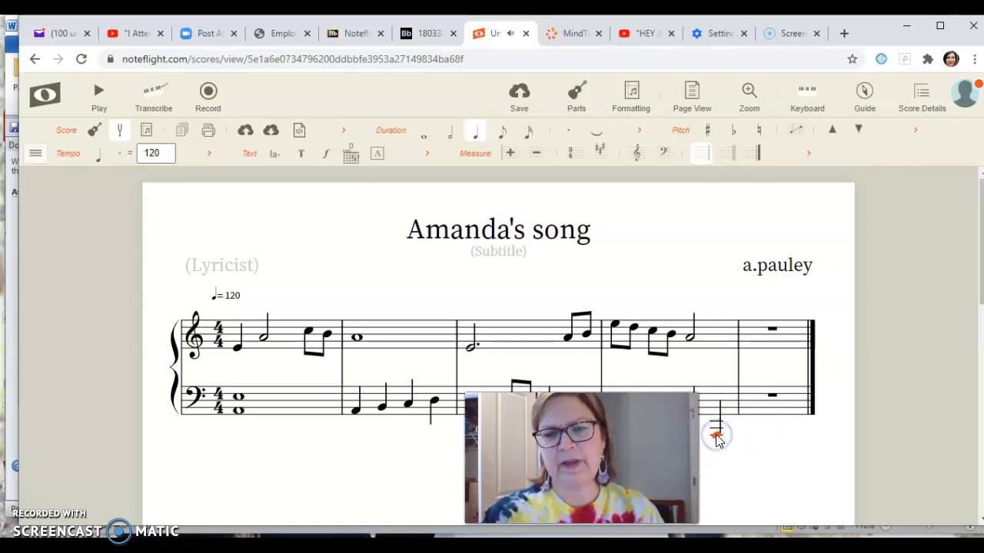
pyautogui.click(760, 344)
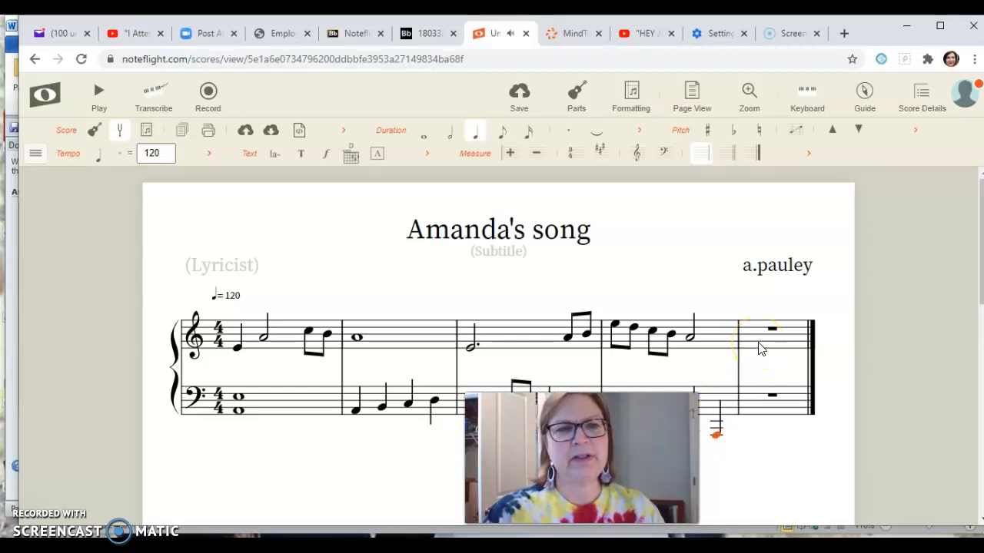
pyautogui.rightClick(759, 348)
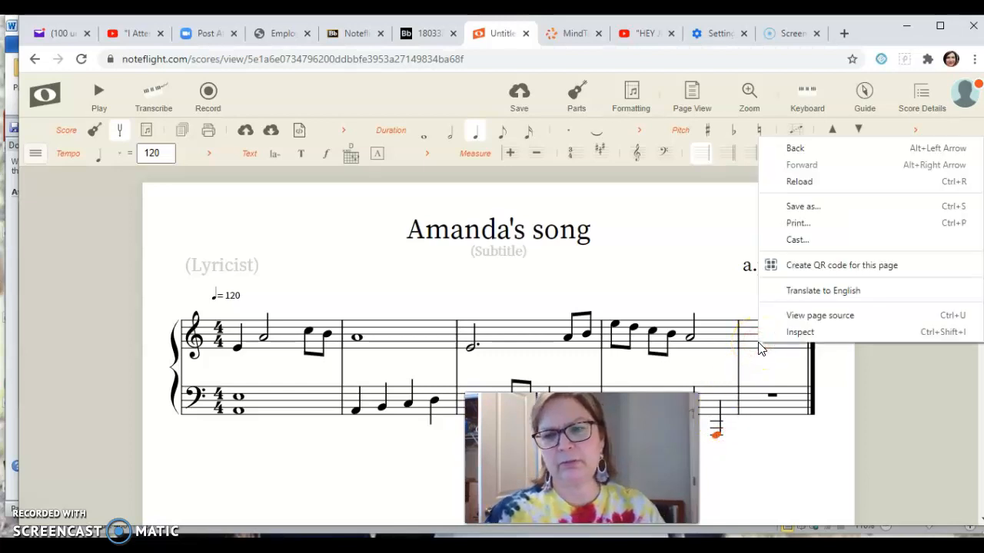
pyautogui.click(837, 377)
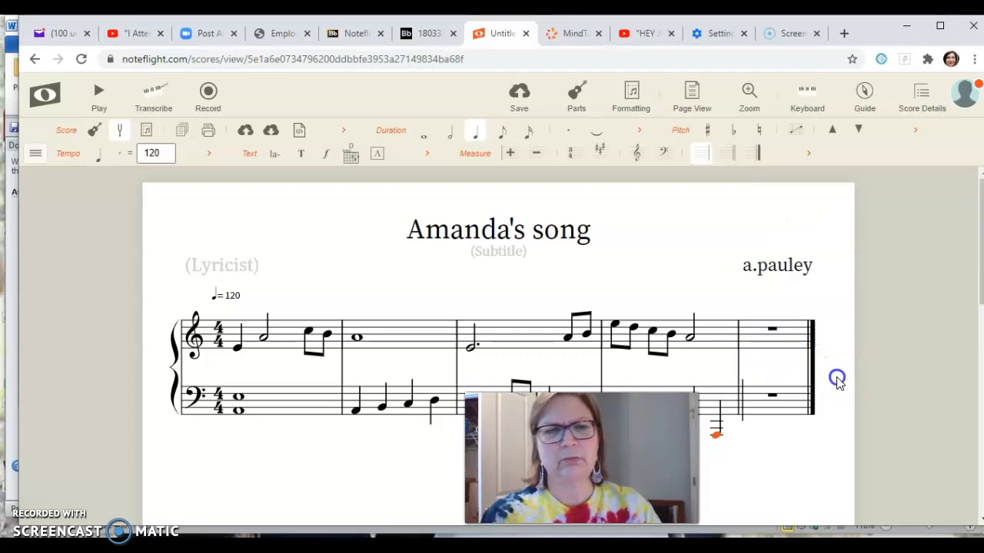
# Try to remove the extra fifth measure from the score, and delete the stray quarter note placed in its treble staff
pyautogui.click(753, 335)
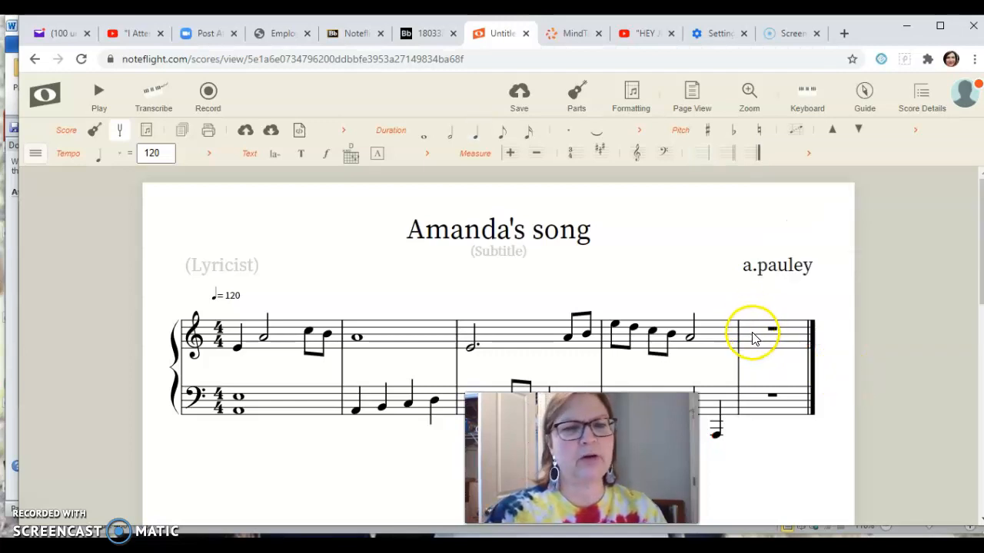
pyautogui.click(770, 345)
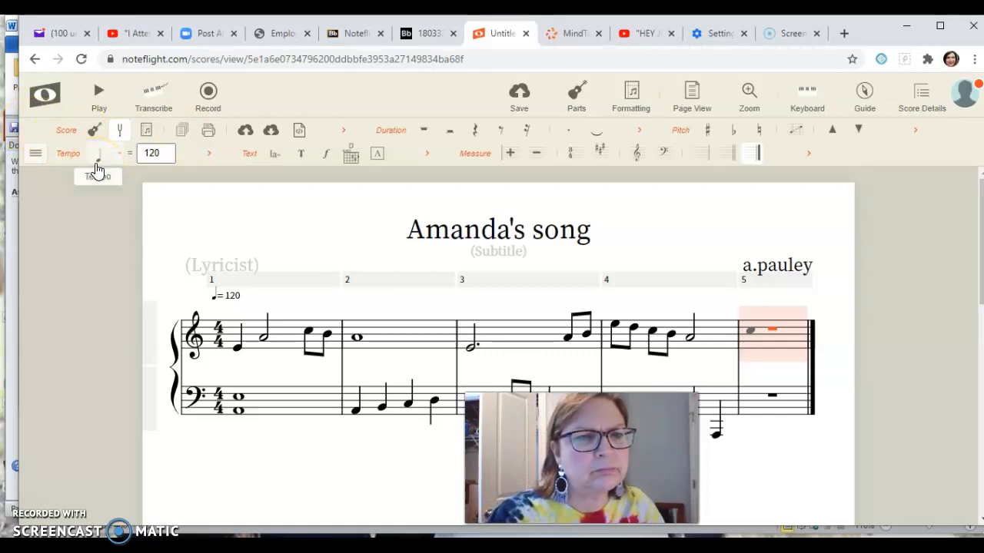
pyautogui.click(35, 153)
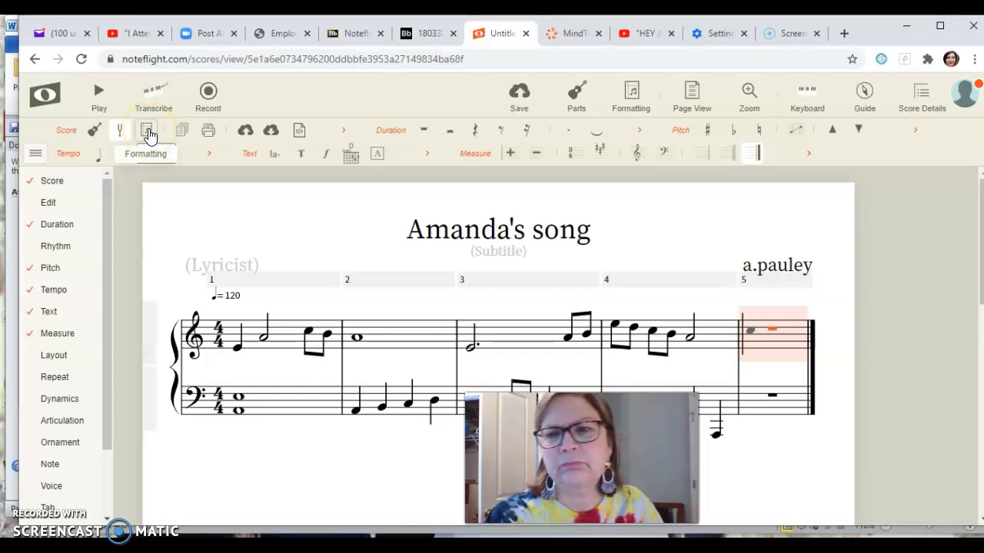
pyautogui.click(713, 156)
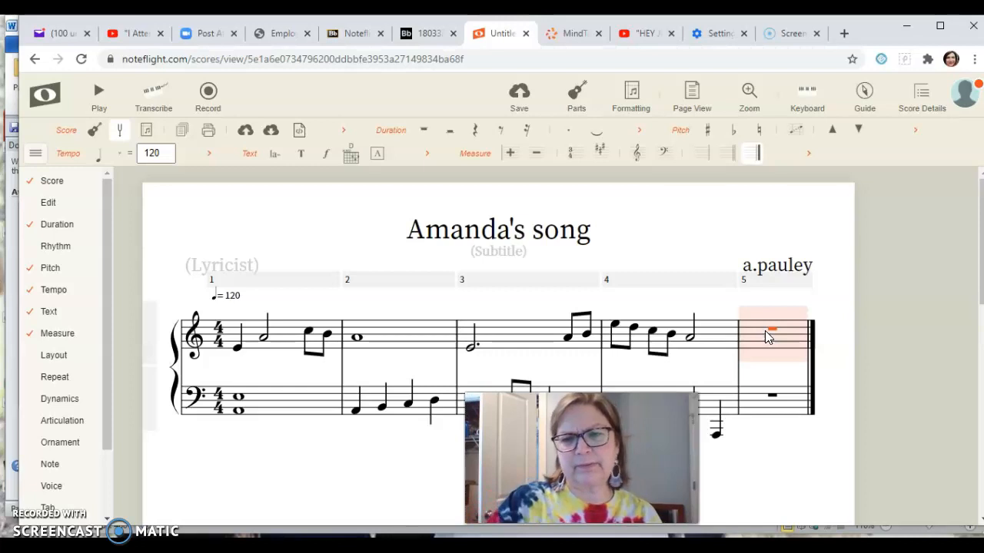
pyautogui.rightClick(765, 335)
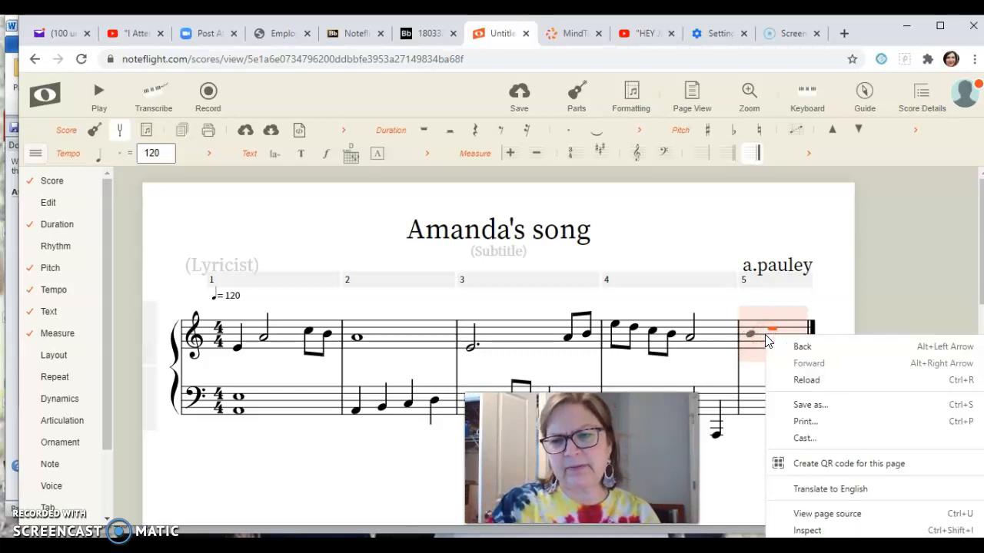
pyautogui.click(893, 256)
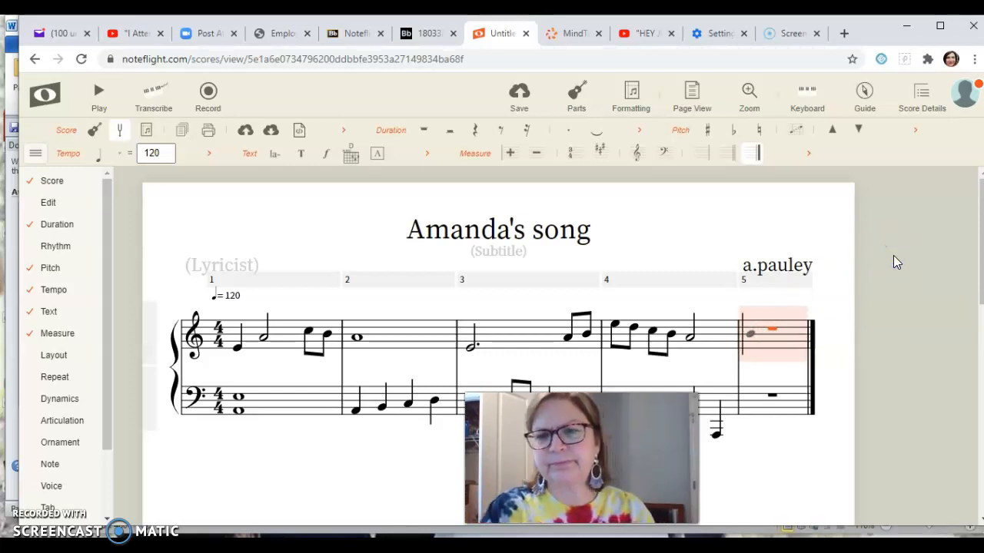
pyautogui.click(765, 357)
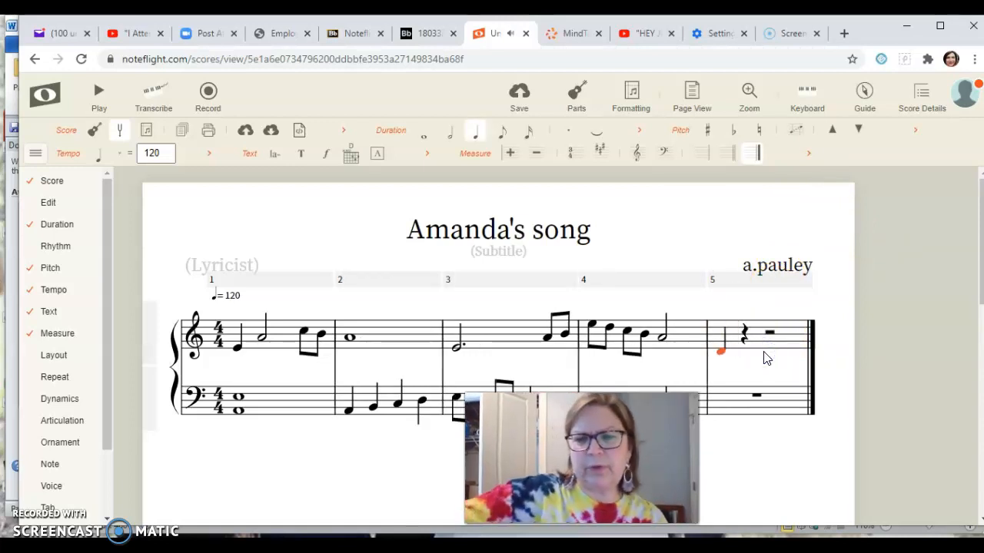
pyautogui.press('BackSpace')
pyautogui.press('BackSpace')
pyautogui.click(681, 341)
pyautogui.click(664, 340)
pyautogui.click(664, 338)
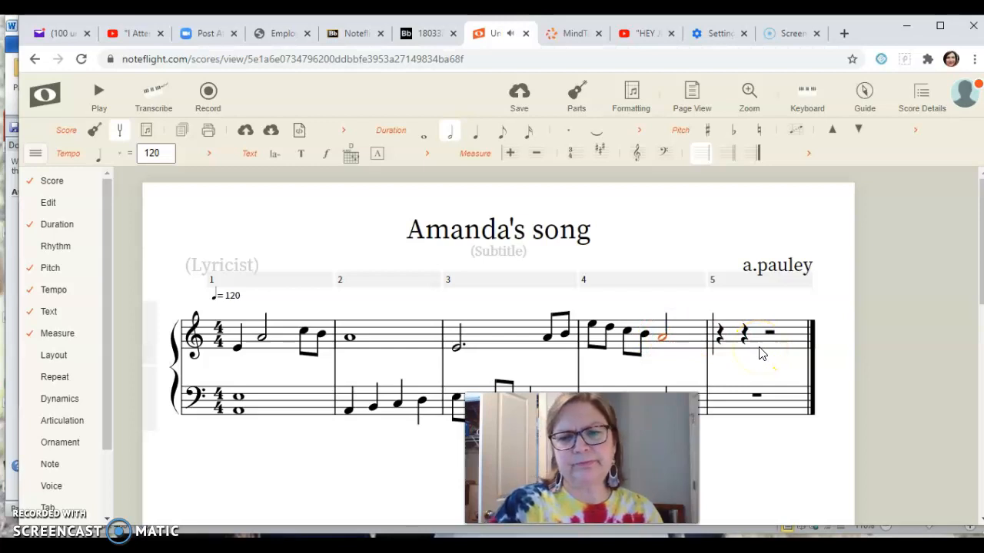
# Play the finished score from the first treble note, return to editing and save the score
pyautogui.click(237, 350)
pyautogui.click(98, 94)
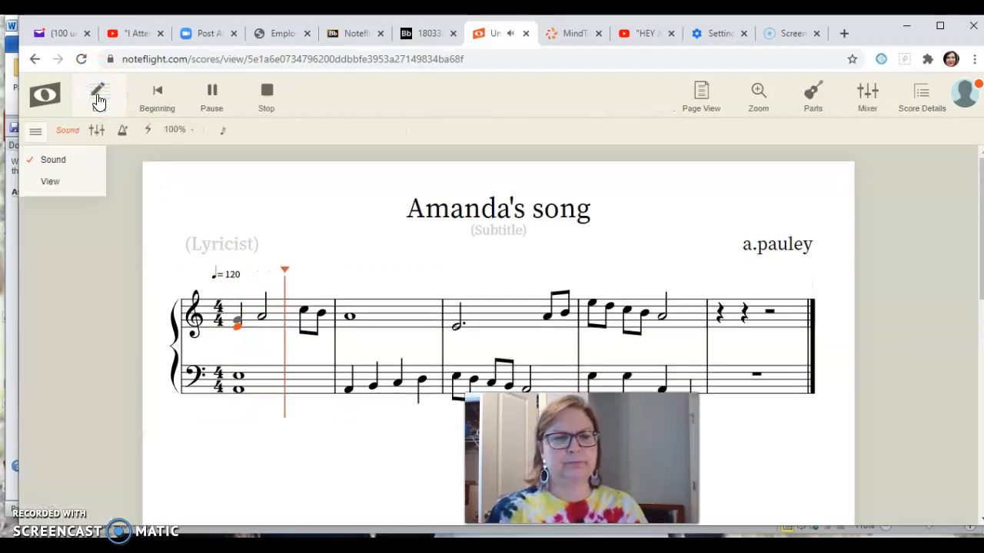
pyautogui.click(83, 188)
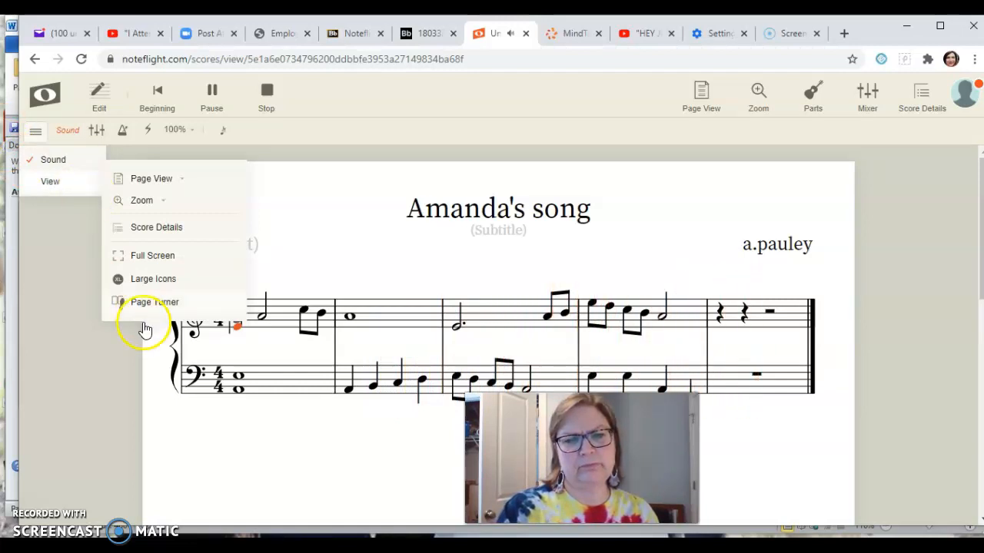
pyautogui.click(73, 347)
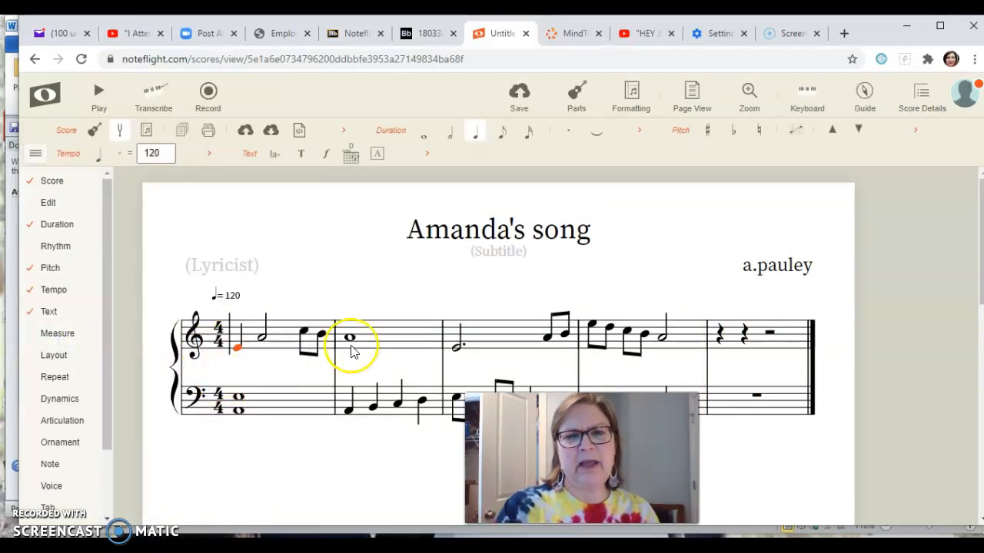
pyautogui.click(519, 95)
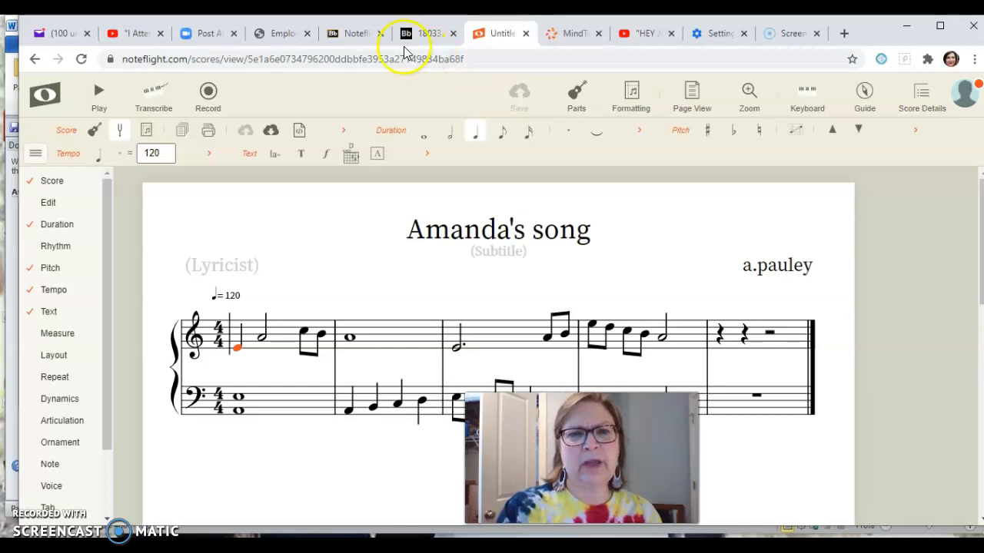
# Switch to the Blackboard course and open the Noteflight Melody Assignment at its submission section
pyautogui.click(354, 37)
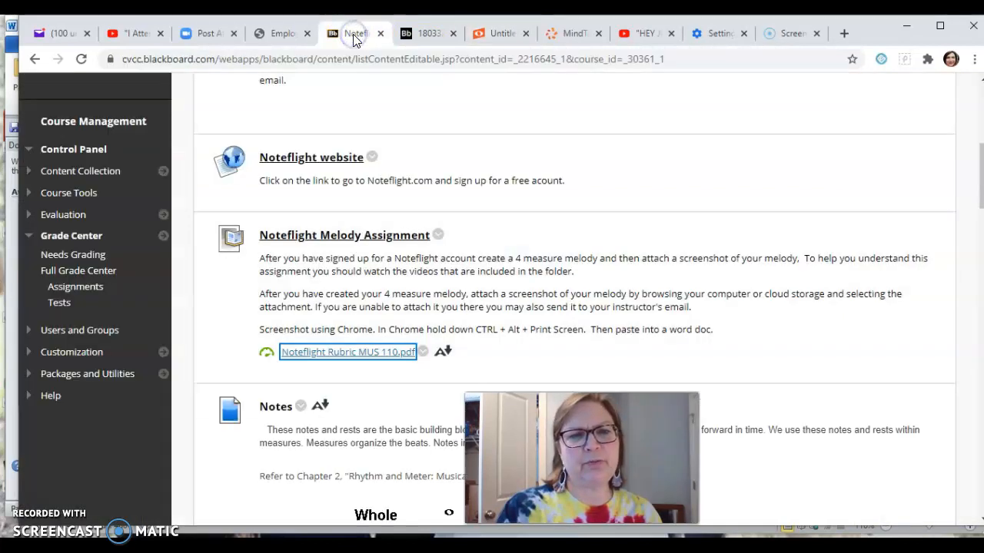
pyautogui.click(415, 238)
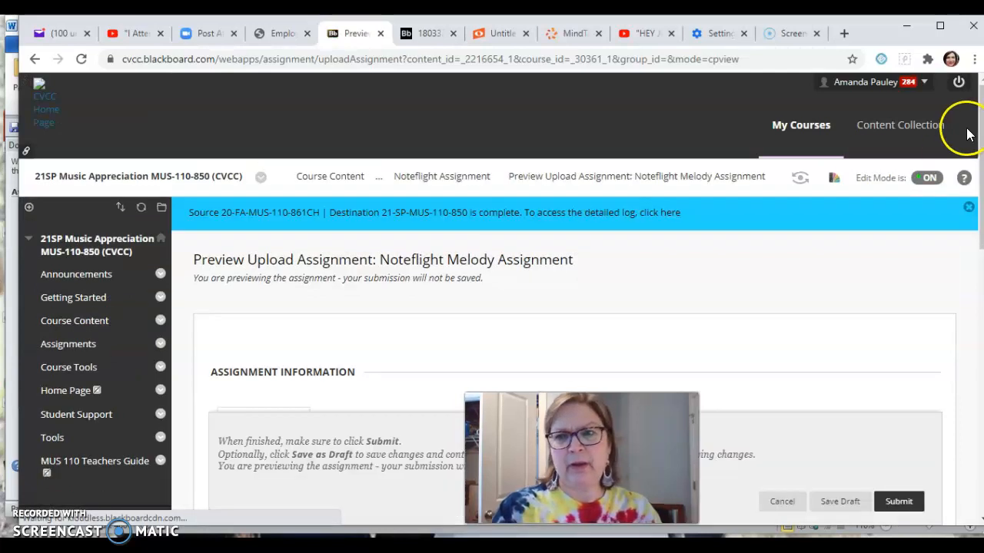
pyautogui.moveTo(979, 134); pyautogui.dragTo(956, 343)
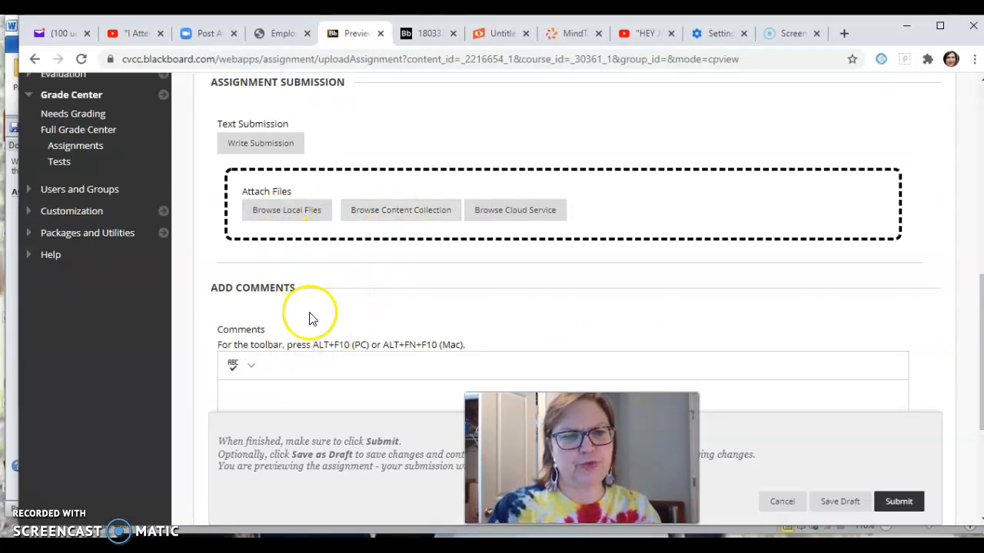
pyautogui.click(282, 395)
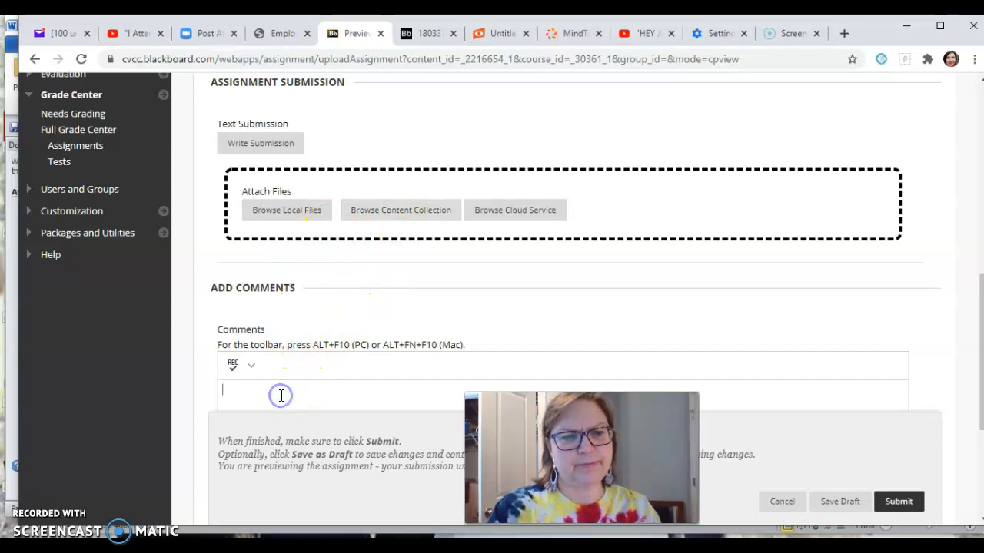
pyautogui.write('https://youtu.be/7XXjoitbaEQ')
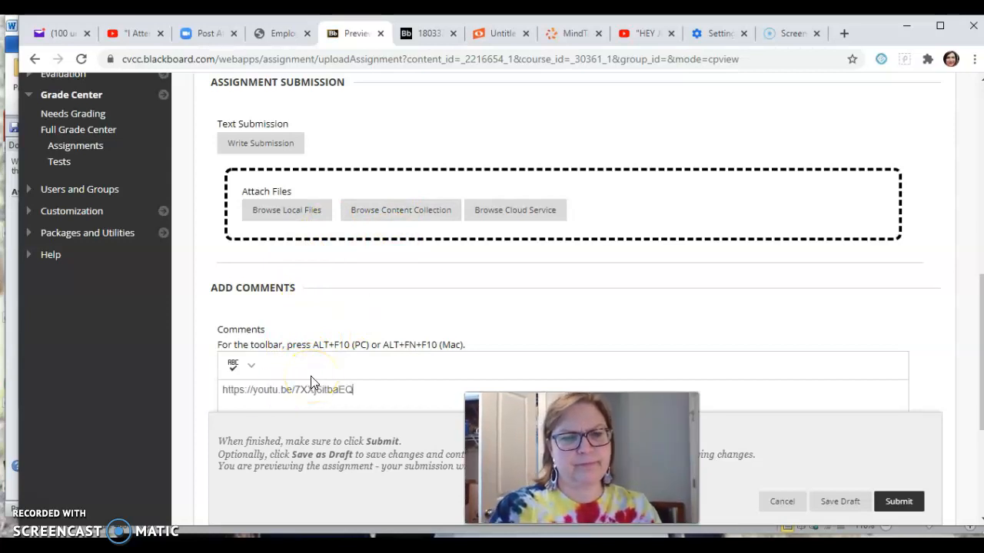
# Look through the Quick access locations available for attaching a local file, without attaching one
pyautogui.click(281, 217)
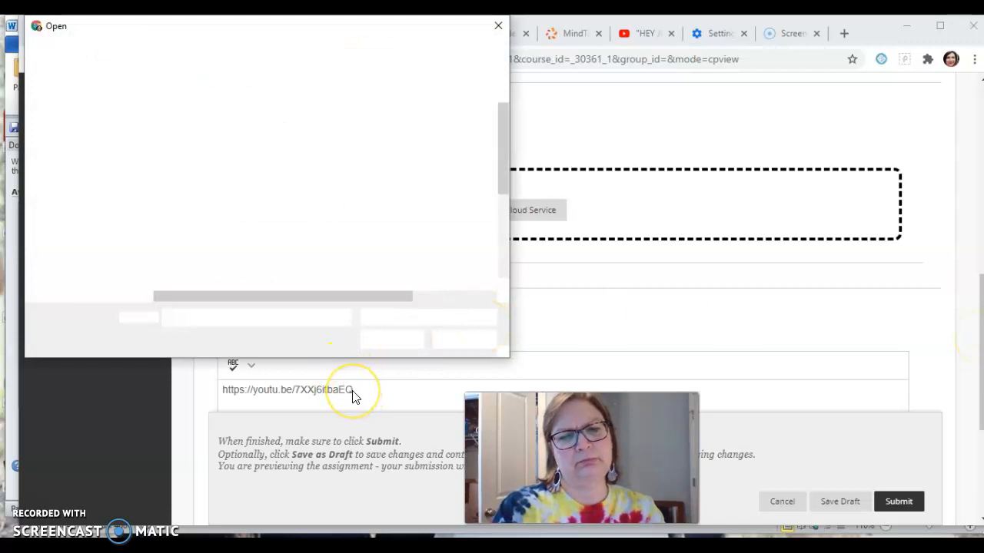
pyautogui.click(498, 26)
pyautogui.click(467, 148)
pyautogui.click(182, 137)
pyautogui.click(94, 112)
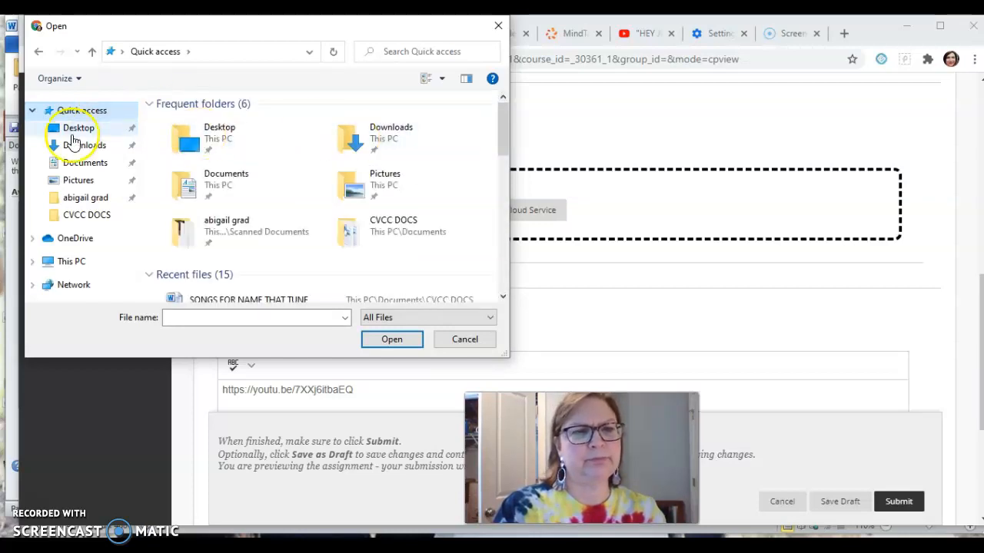
pyautogui.click(75, 115)
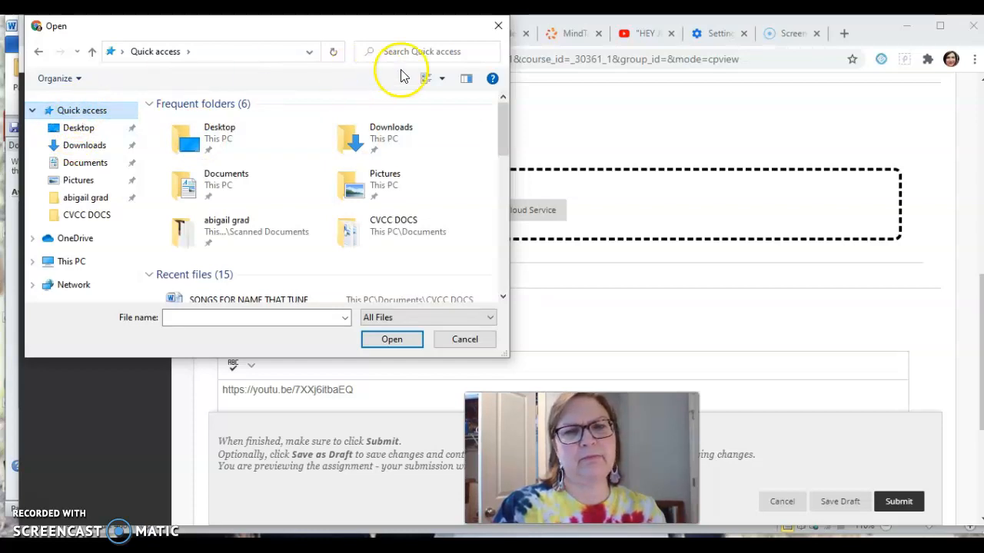
pyautogui.click(465, 341)
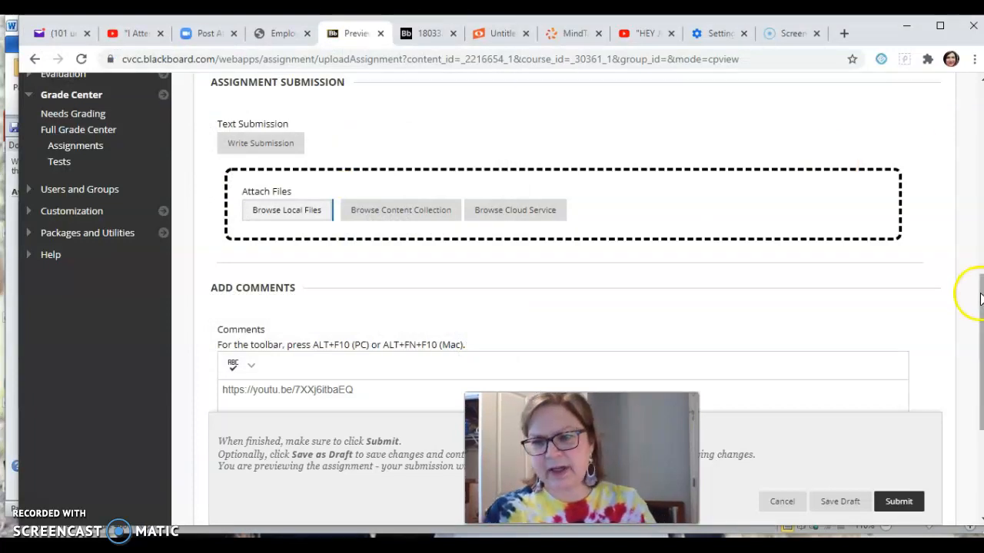
# Clear the YouTube link from the assignment's Comments field
pyautogui.moveTo(973, 285); pyautogui.dragTo(974, 340)
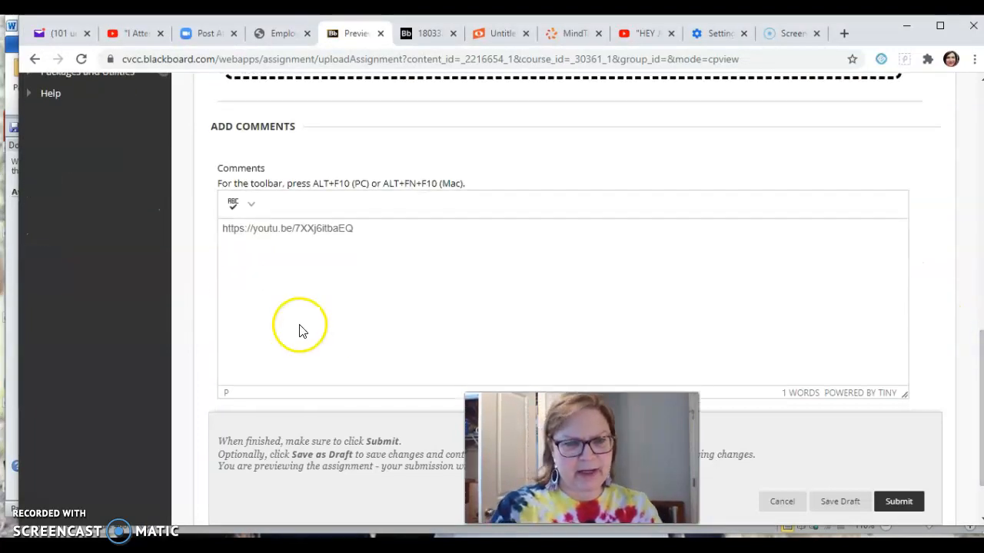
pyautogui.moveTo(357, 227); pyautogui.dragTo(193, 239)
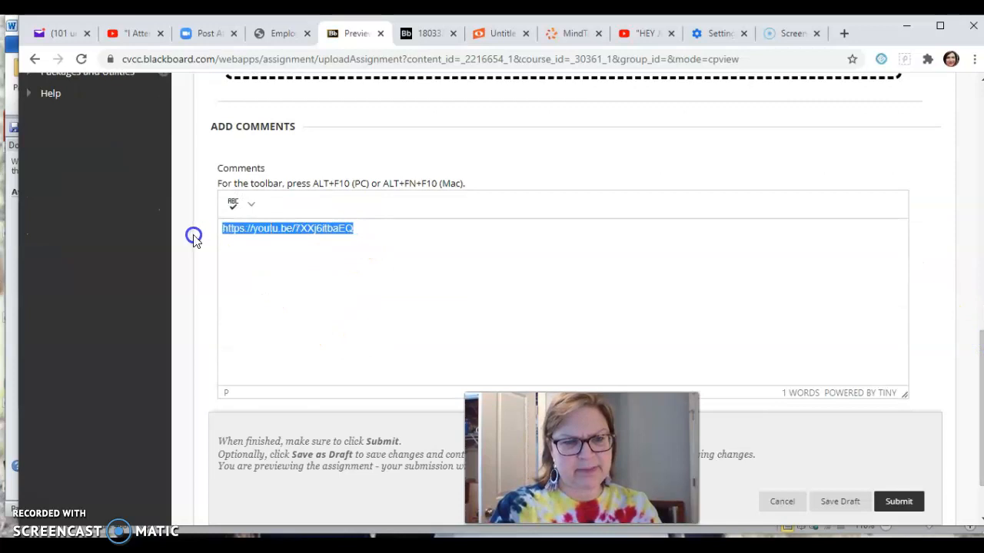
pyautogui.press('BackSpace')
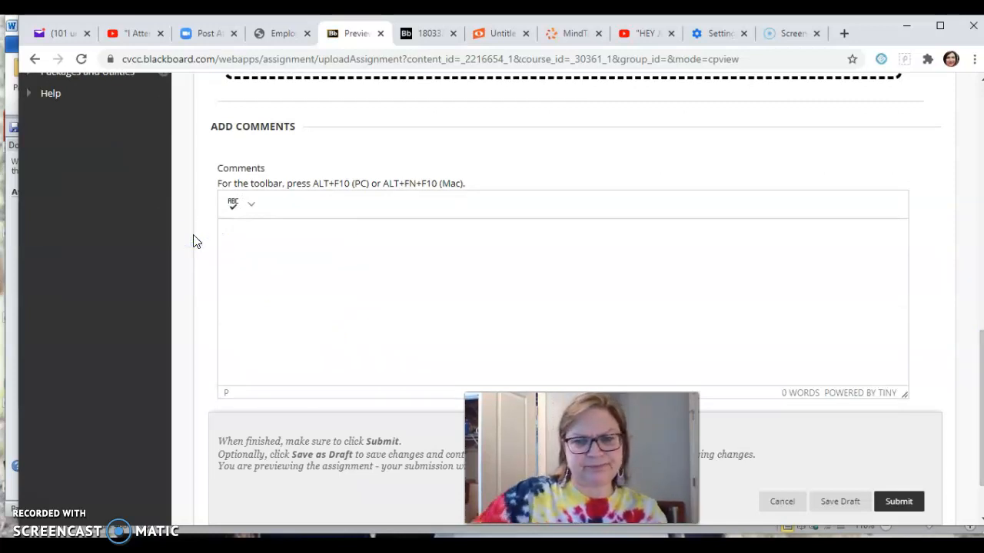
pyautogui.click(384, 233)
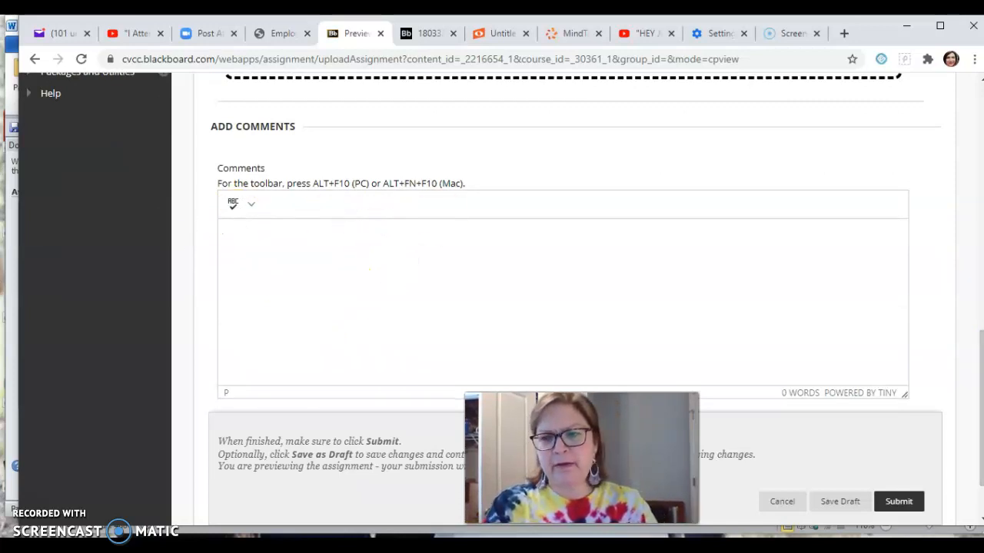
pyautogui.moveTo(979, 351); pyautogui.dragTo(980, 285)
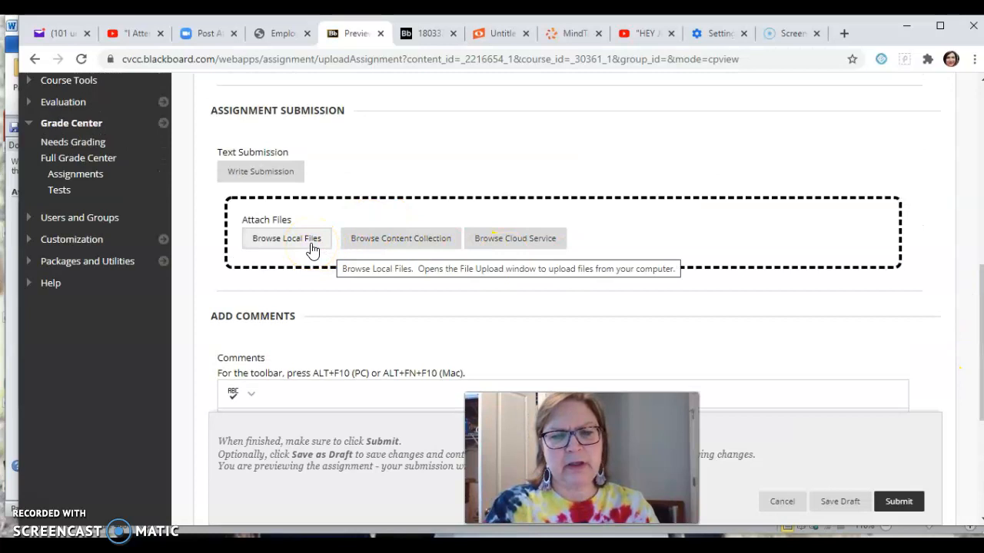
# Switch back to Noteflight, view the My Scores list and reopen the most recent score from it
pyautogui.click(501, 35)
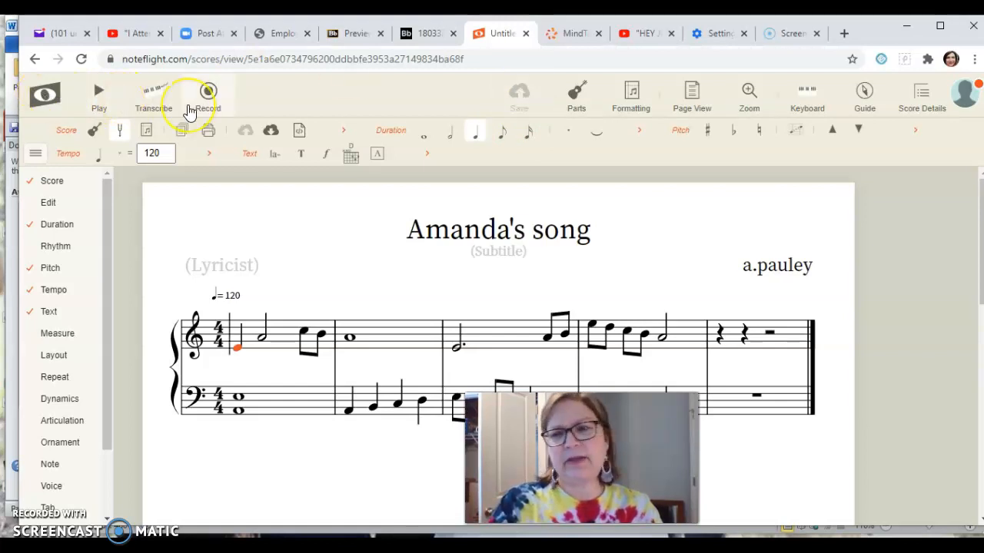
pyautogui.click(42, 96)
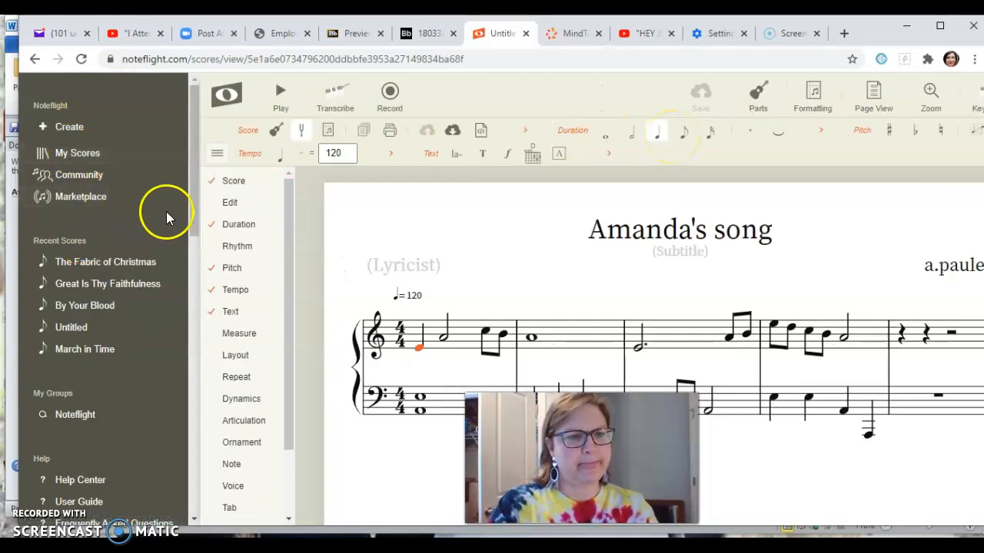
pyautogui.moveTo(192, 213); pyautogui.dragTo(184, 177)
pyautogui.click(85, 152)
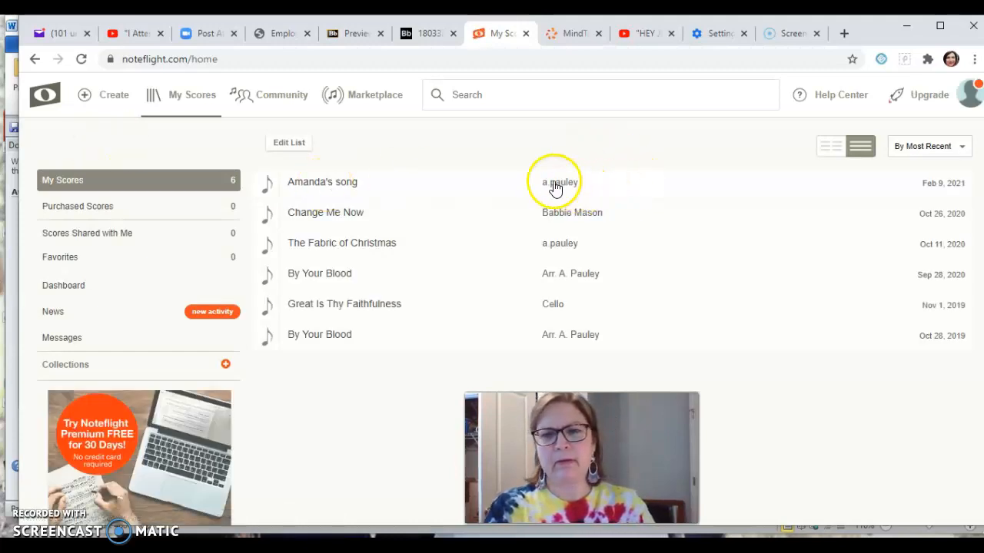
pyautogui.click(329, 189)
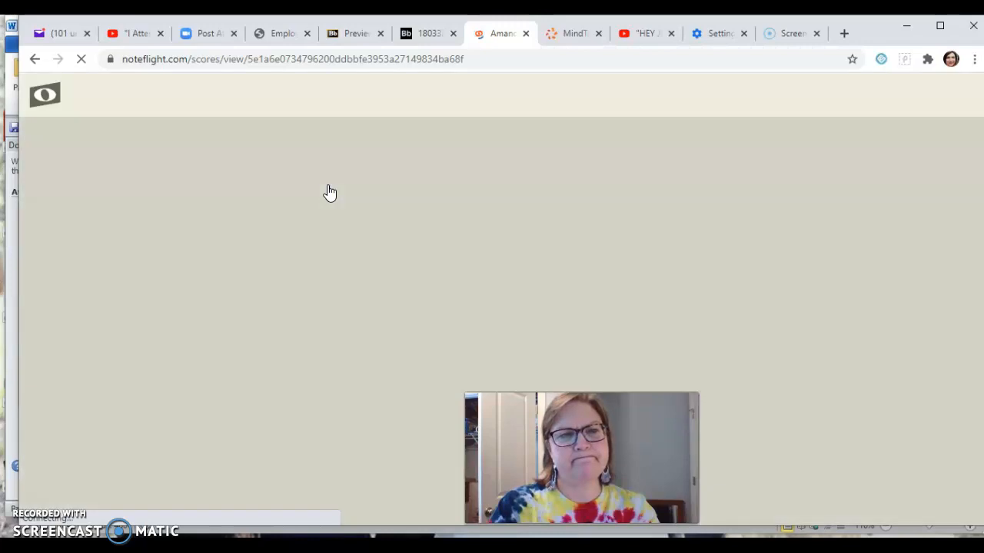
pyautogui.click(471, 130)
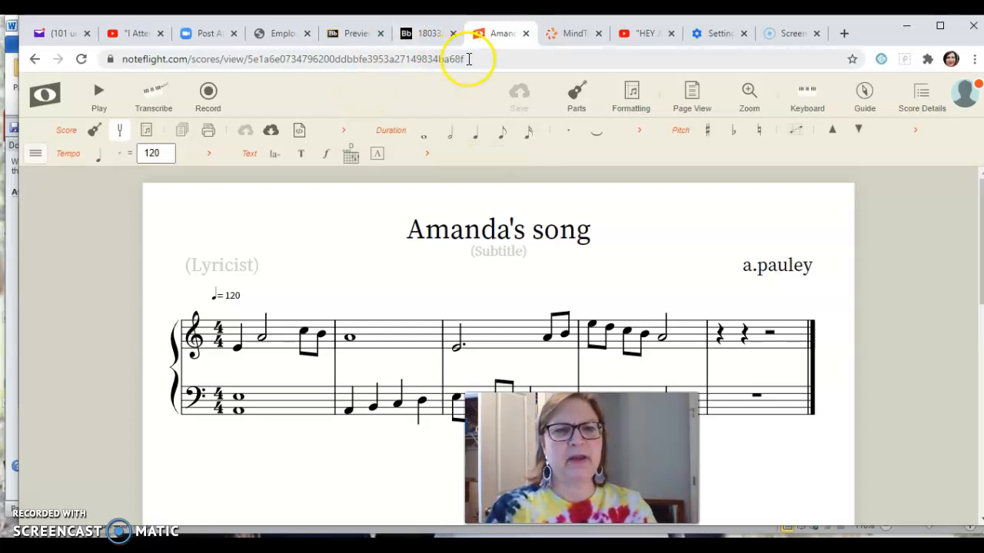
# Copy the open Noteflight score's web address and paste it into the Comments field of the Blackboard assignment
pyautogui.moveTo(469, 60); pyautogui.dragTo(110, 62)
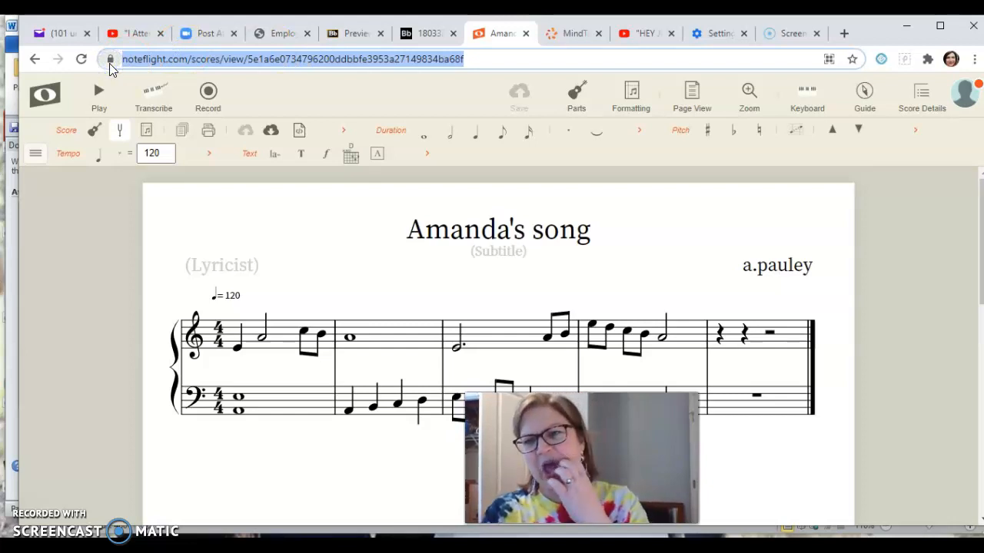
pyautogui.hotkey('ctrl', 'c')
pyautogui.click(275, 57)
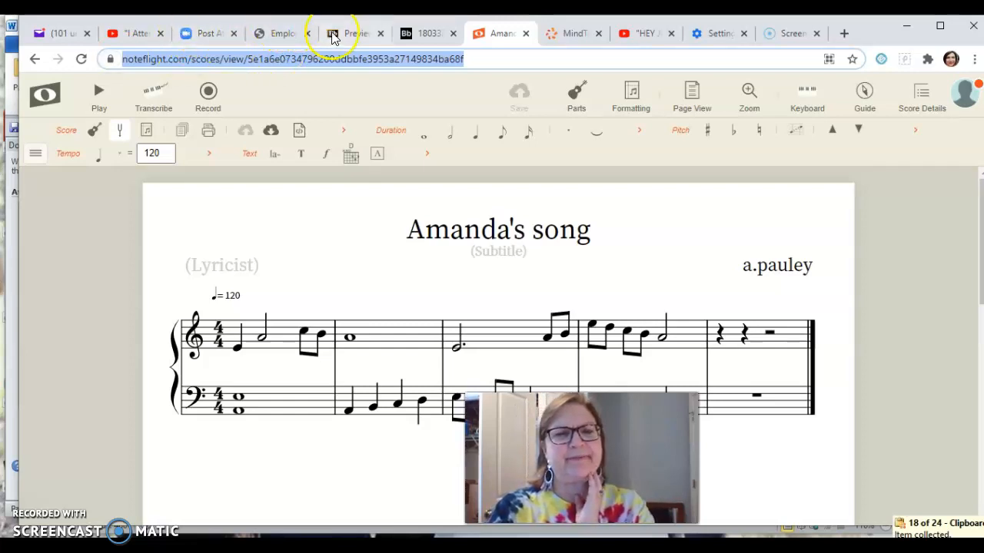
pyautogui.click(354, 34)
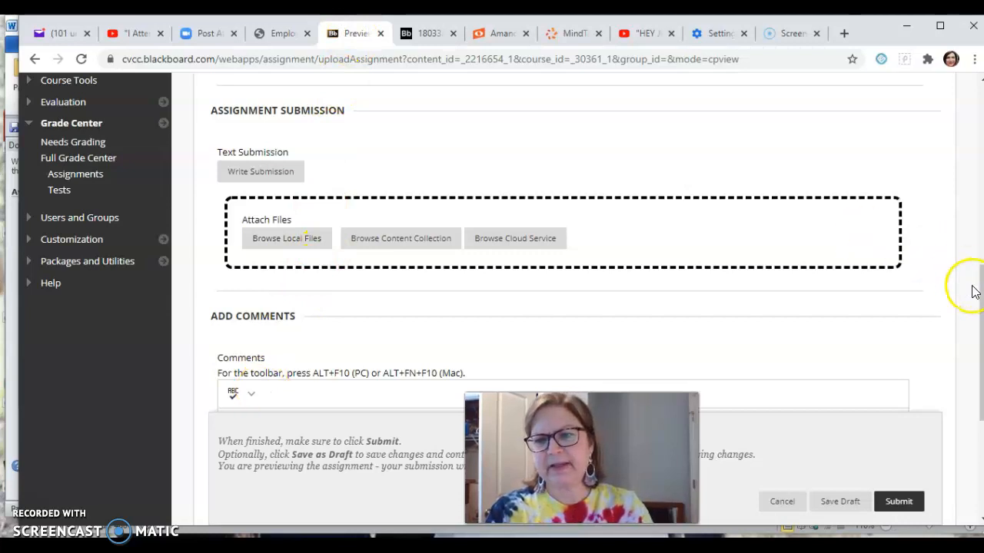
pyautogui.moveTo(980, 302); pyautogui.dragTo(973, 345)
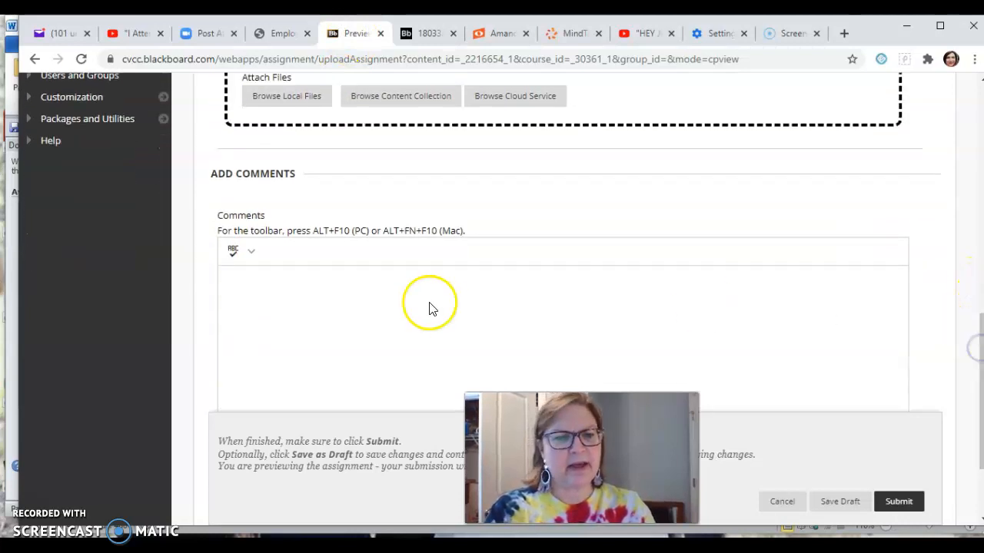
pyautogui.hotkey('ctrl', 'v')
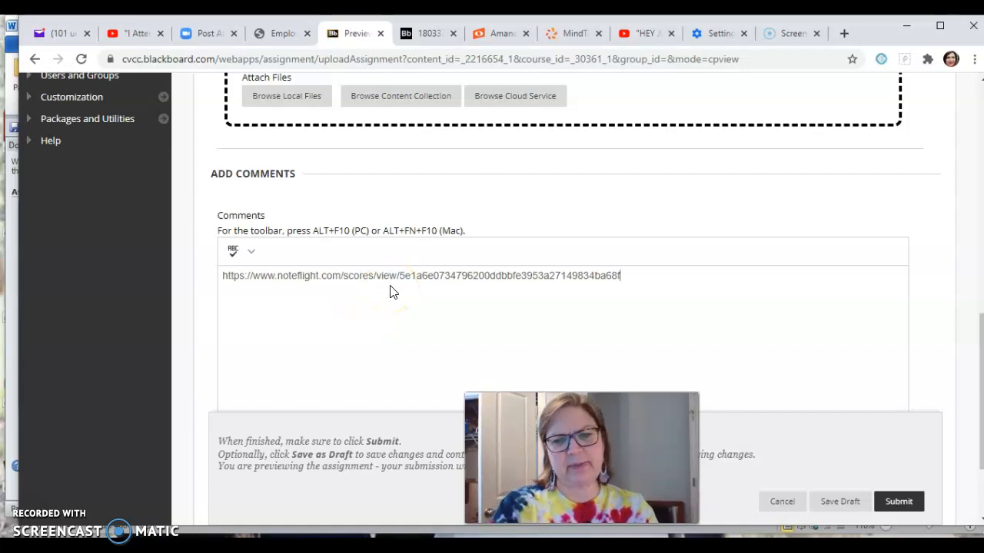
# Try to submit the assignment with the score link only in the comments, backing out at the confirmation
pyautogui.click(896, 504)
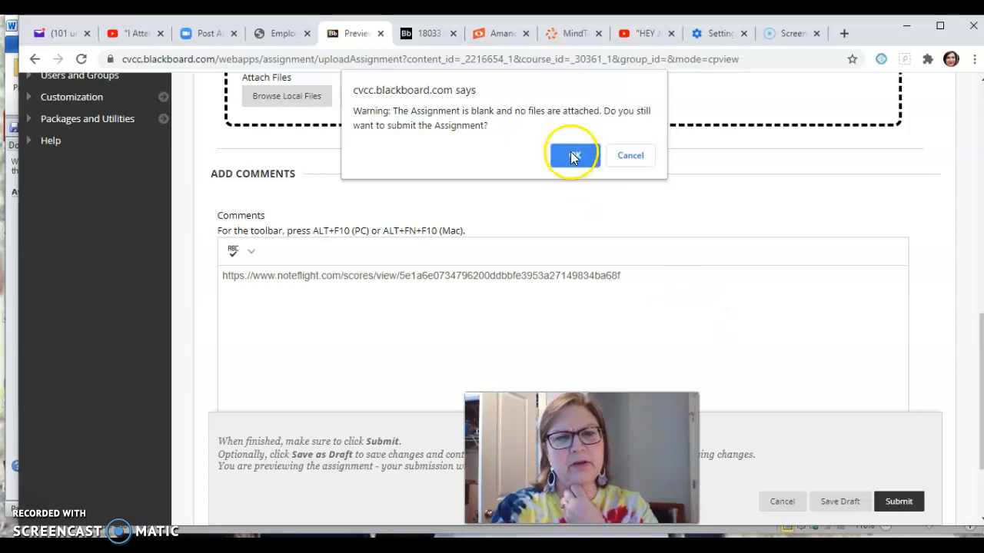
pyautogui.click(630, 157)
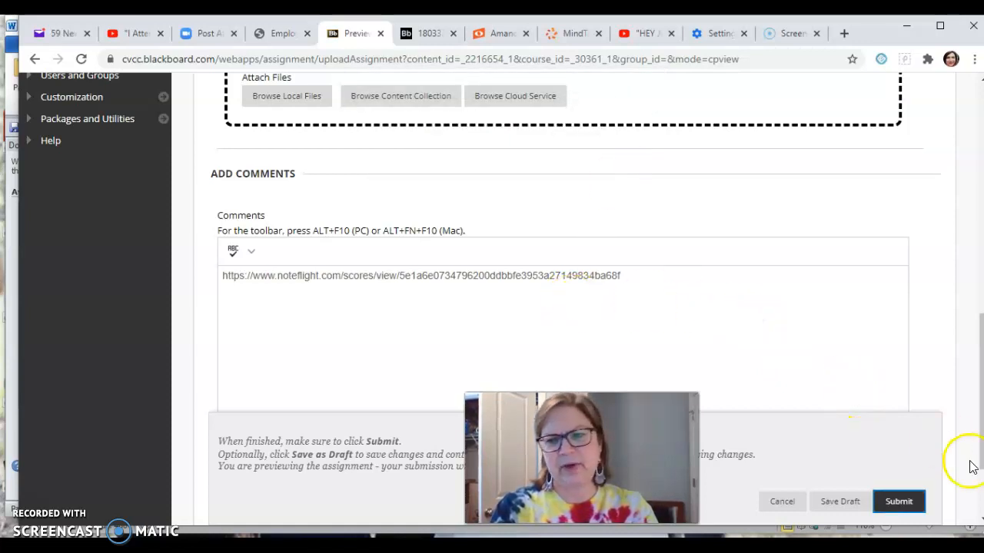
# Write a text submission containing the copied Noteflight score URL as a hyperlink, and submit the assignment
pyautogui.moveTo(981, 461); pyautogui.dragTo(977, 398)
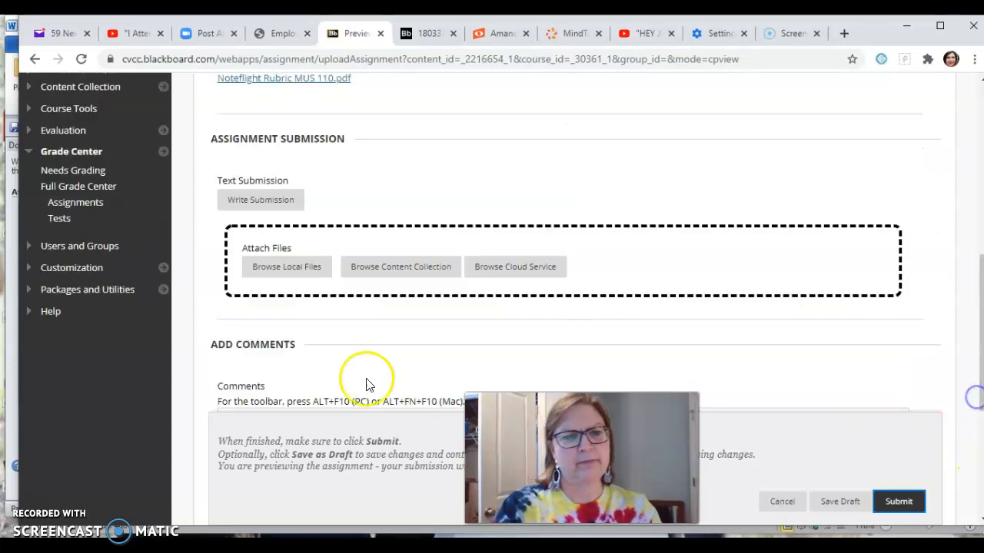
pyautogui.click(270, 203)
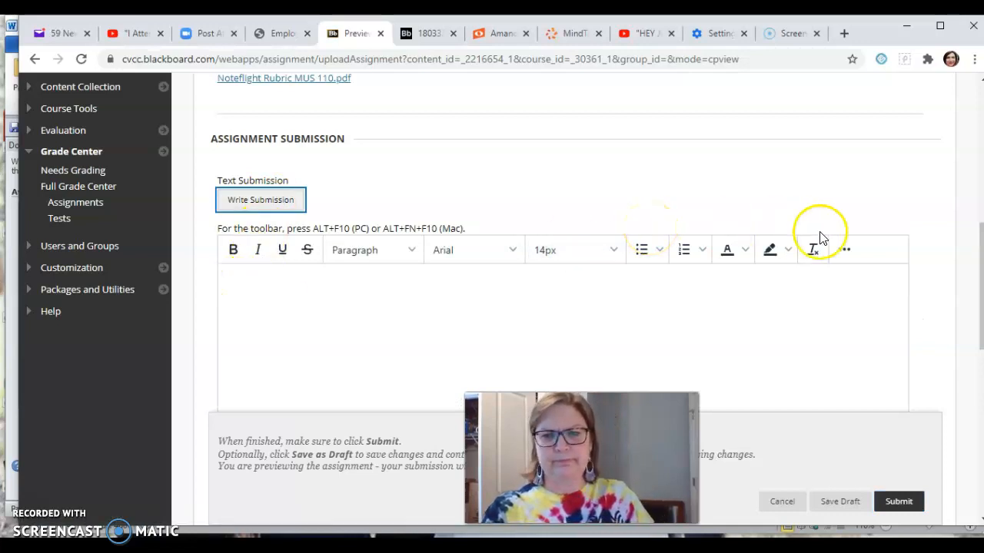
pyautogui.click(843, 250)
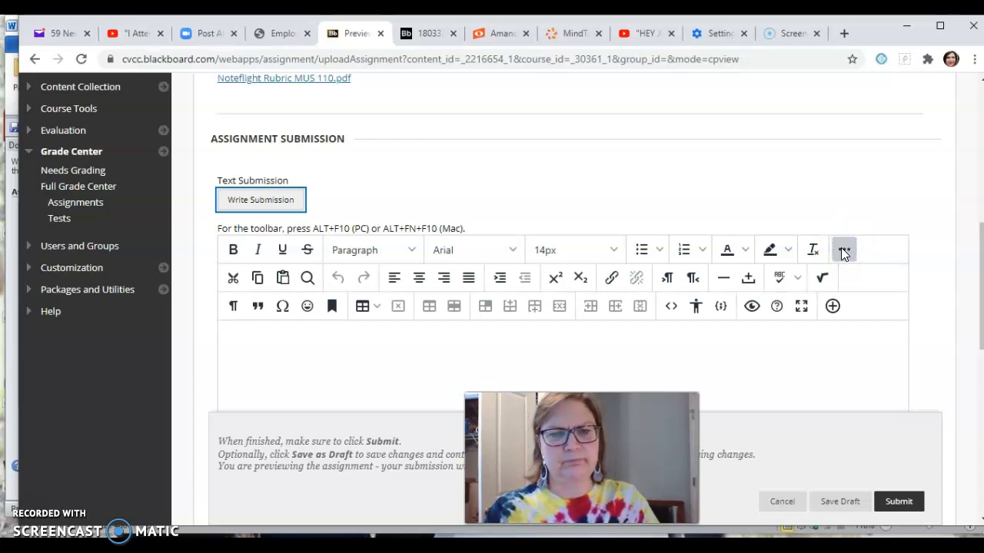
pyautogui.click(611, 281)
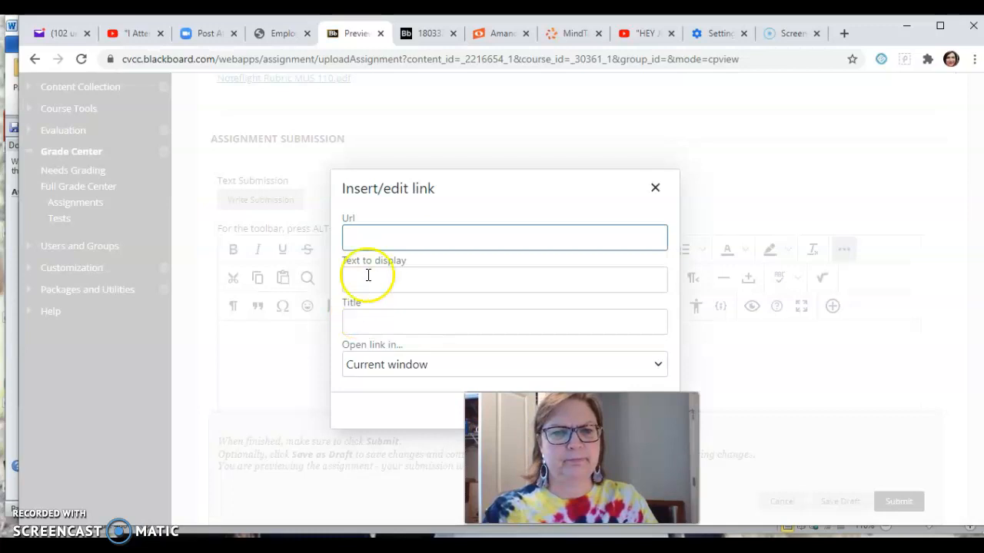
pyautogui.click(384, 237)
pyautogui.hotkey('ctrl', 'v')
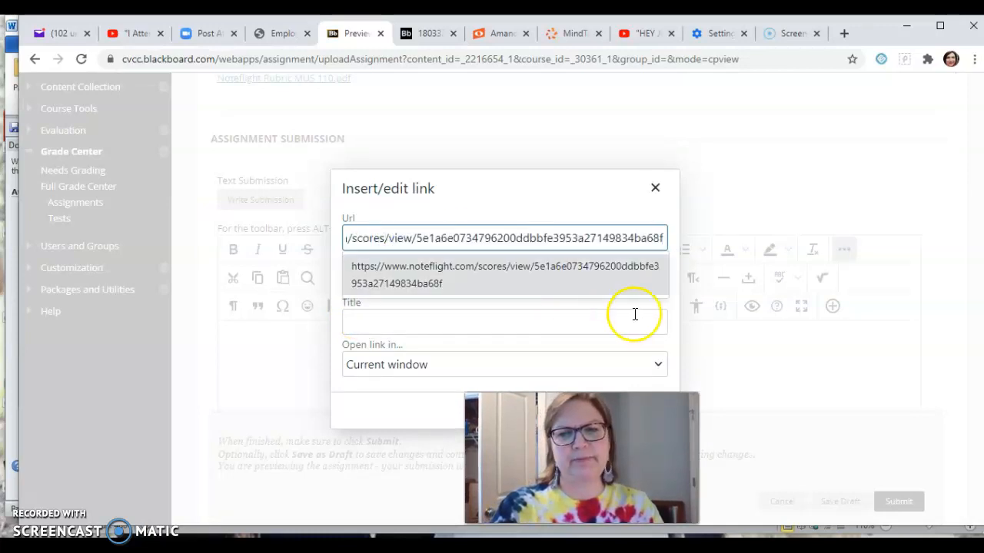
pyautogui.click(615, 330)
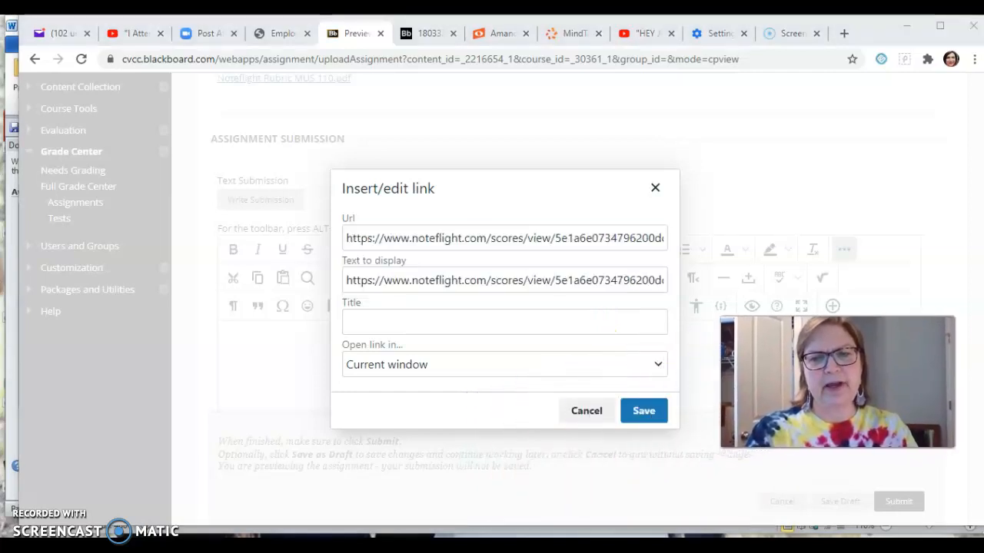
pyautogui.click(644, 415)
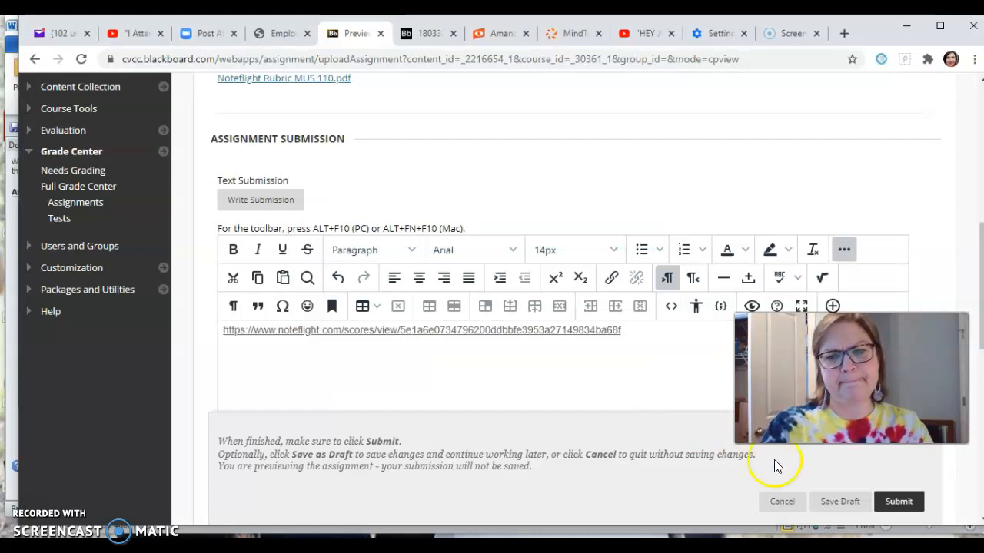
pyautogui.click(900, 501)
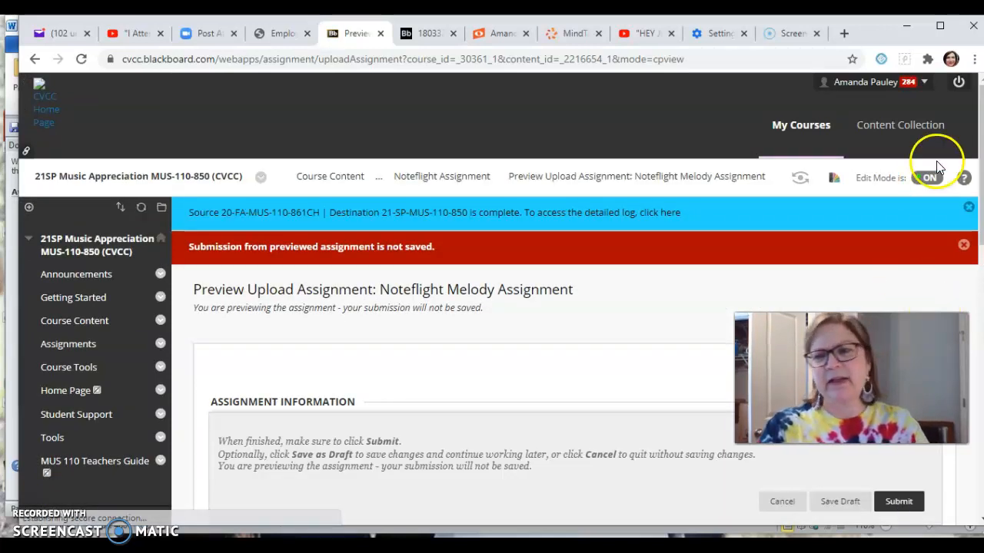
pyautogui.moveTo(979, 176); pyautogui.dragTo(979, 390)
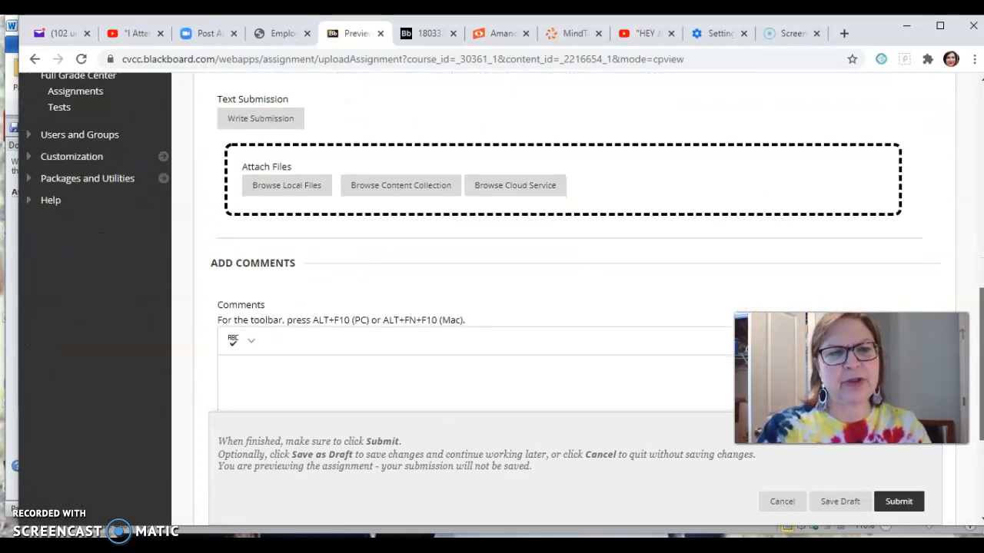
pyautogui.scroll(2, 492, 292)
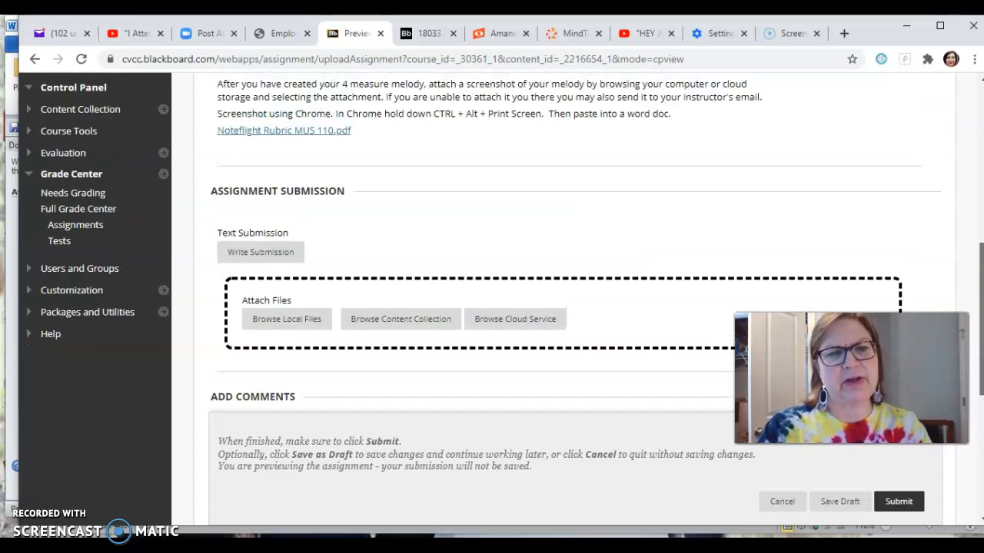
pyautogui.scroll(1, 492, 292)
pyautogui.scroll(-2, 492, 292)
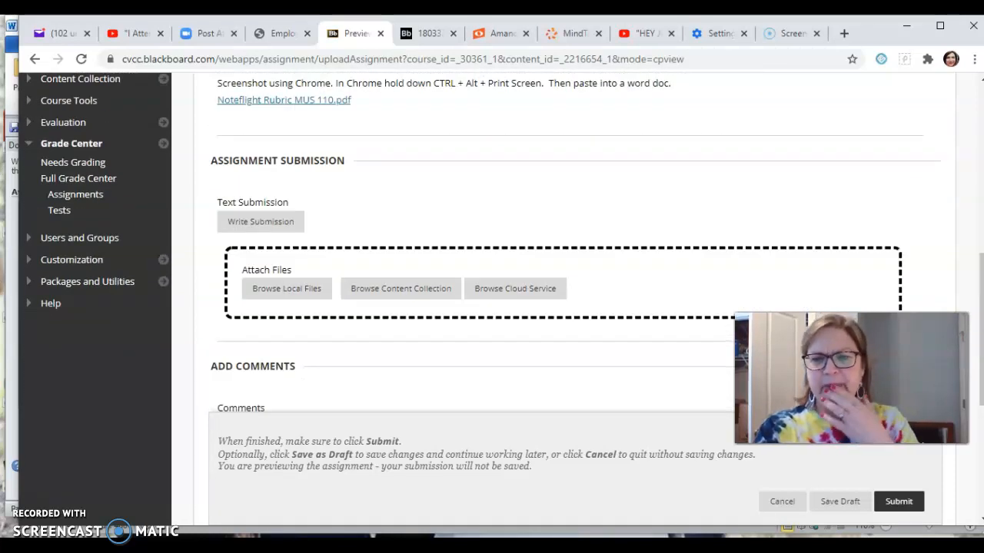